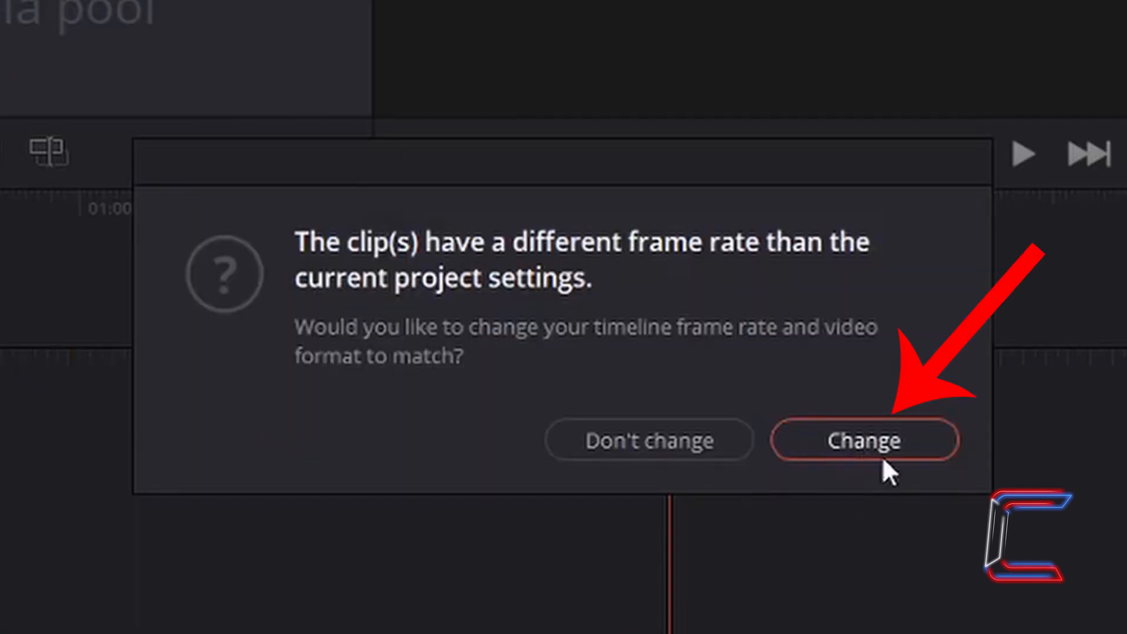
# Step: Change the timeline frame rate and video format to match the imported clips
pyautogui.click(903, 450)
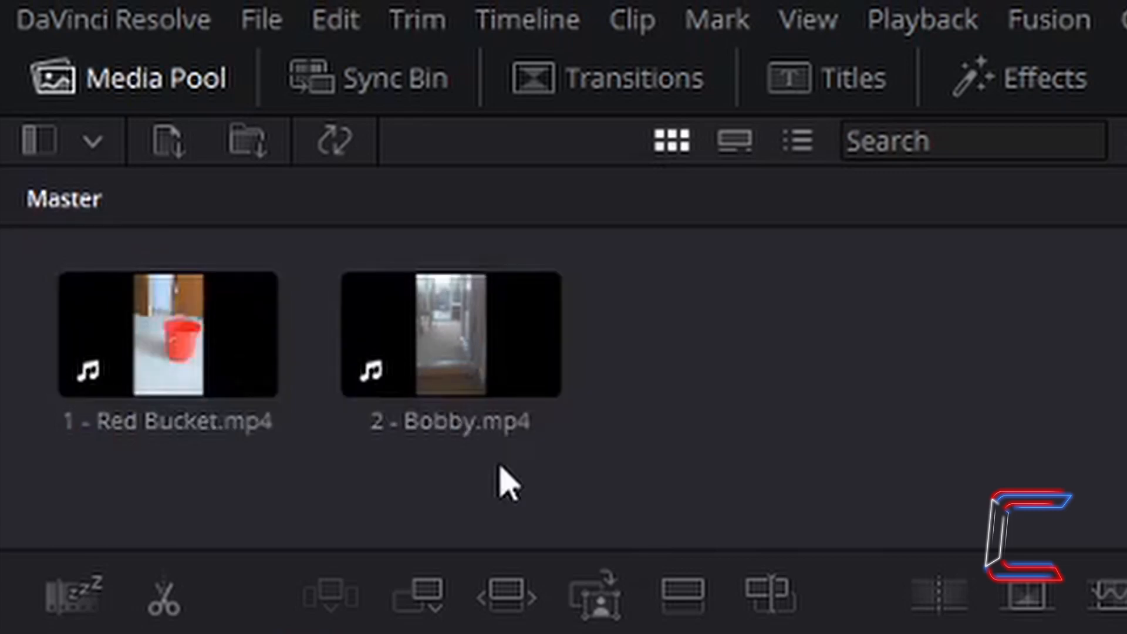
pyautogui.click(242, 325)
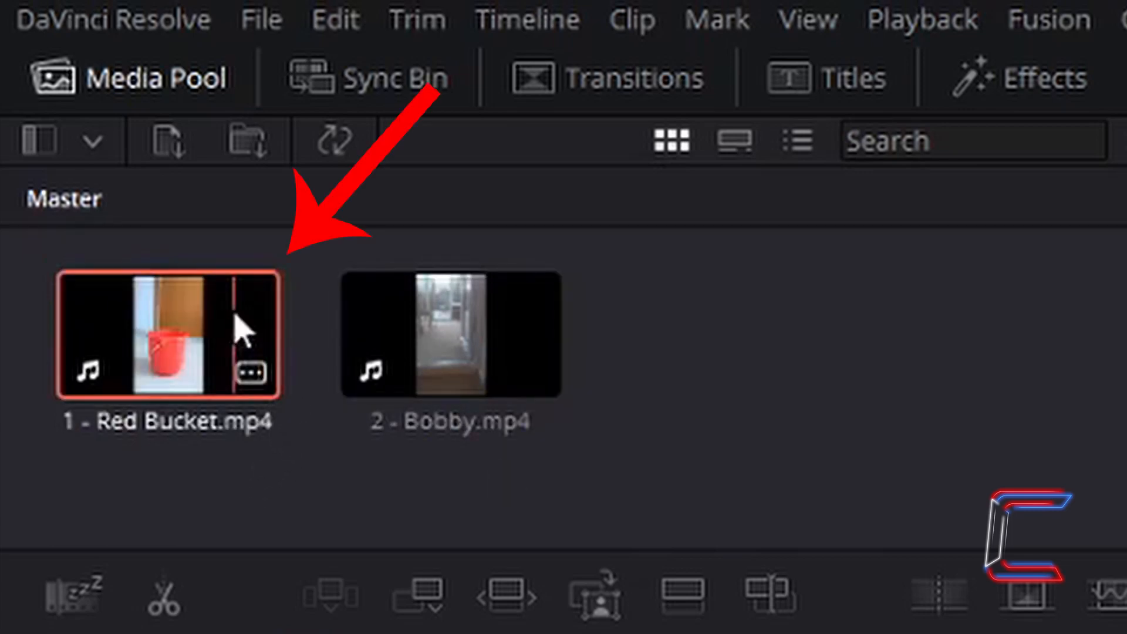
pyautogui.click(545, 349)
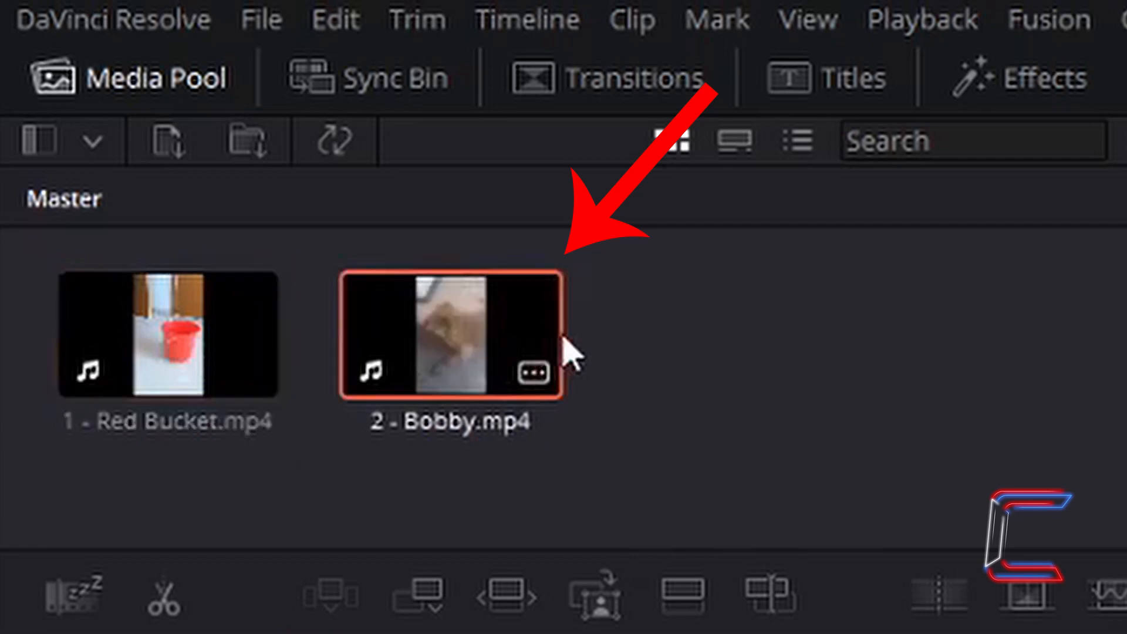
pyautogui.click(584, 411)
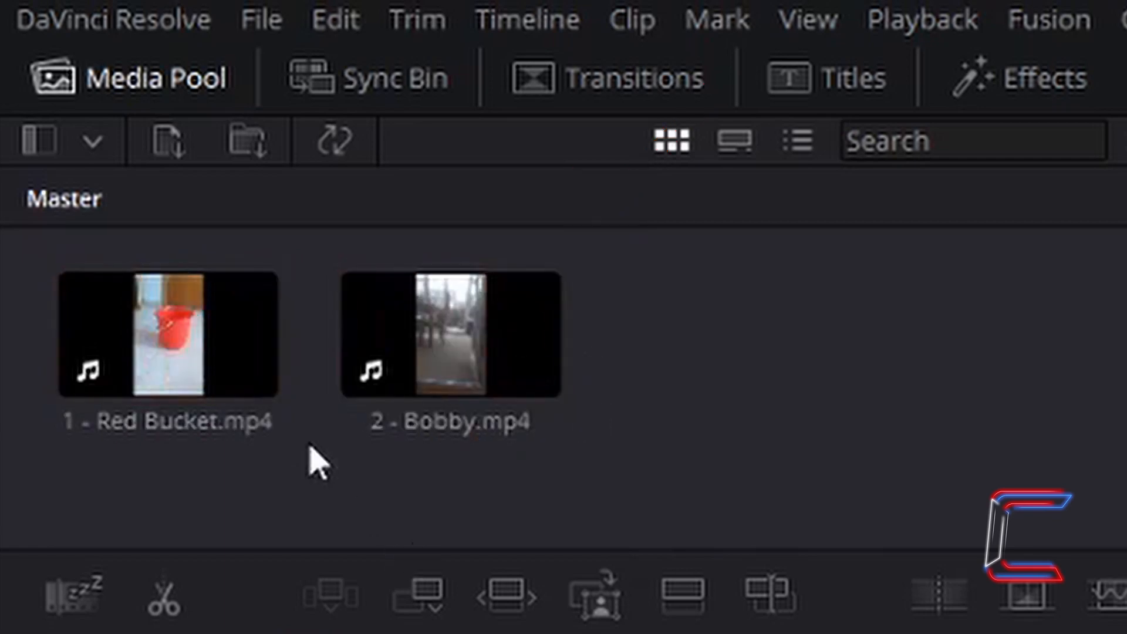
pyautogui.click(234, 339)
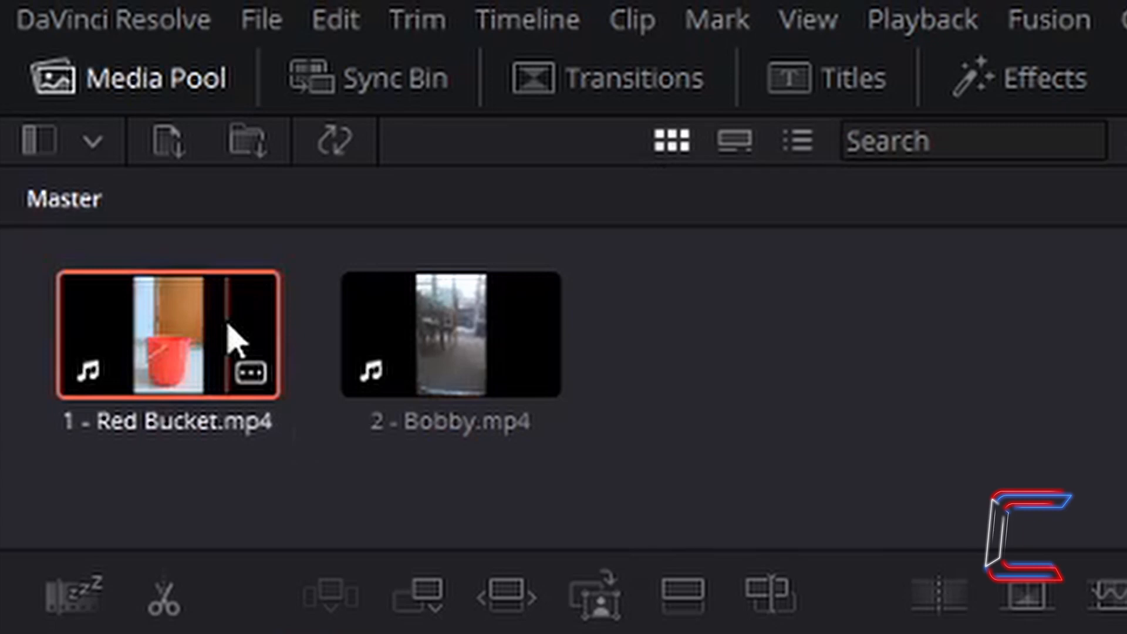
pyautogui.click(527, 332)
pyautogui.click(635, 443)
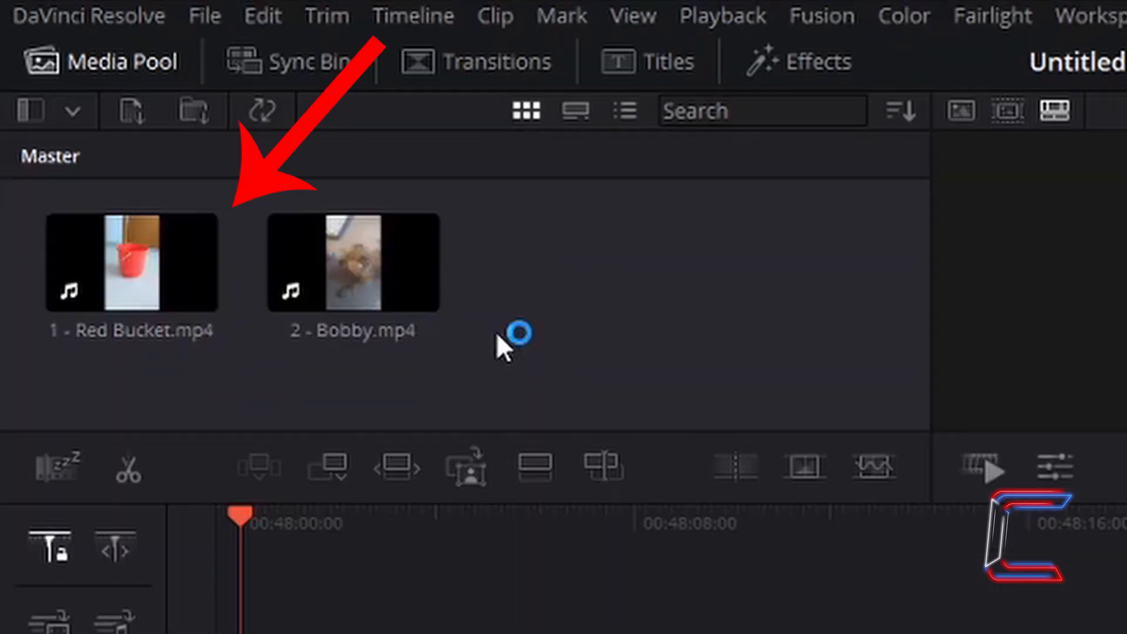
# Step: Show 1 - Red Bucket.mp4 in the source clip viewer and scrub through it, including its end
pyautogui.click(196, 243)
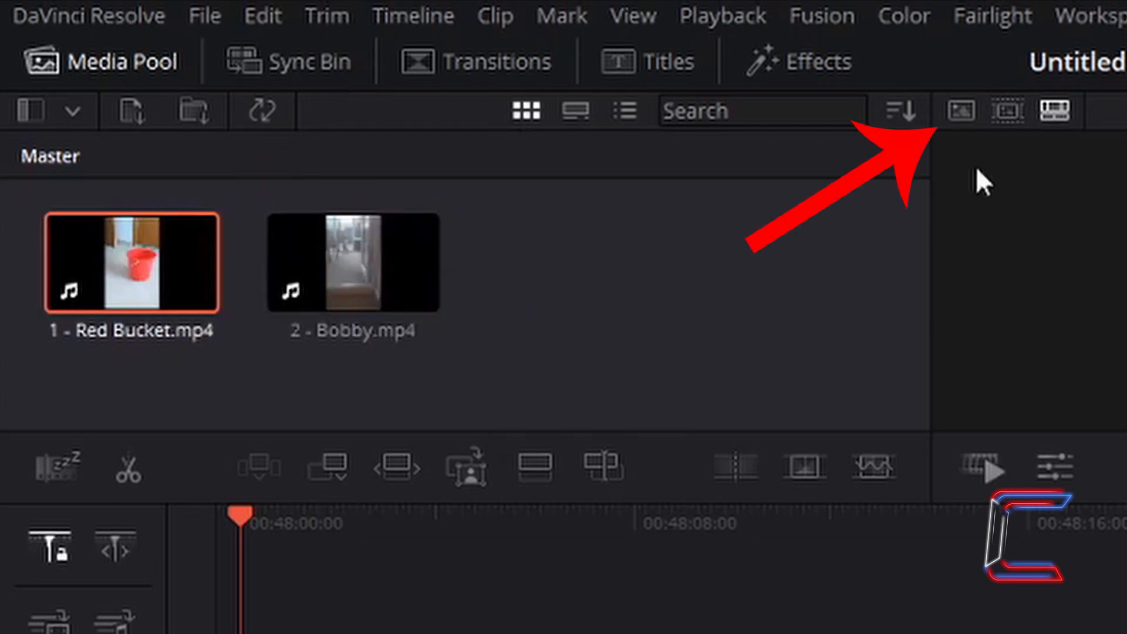
pyautogui.click(976, 126)
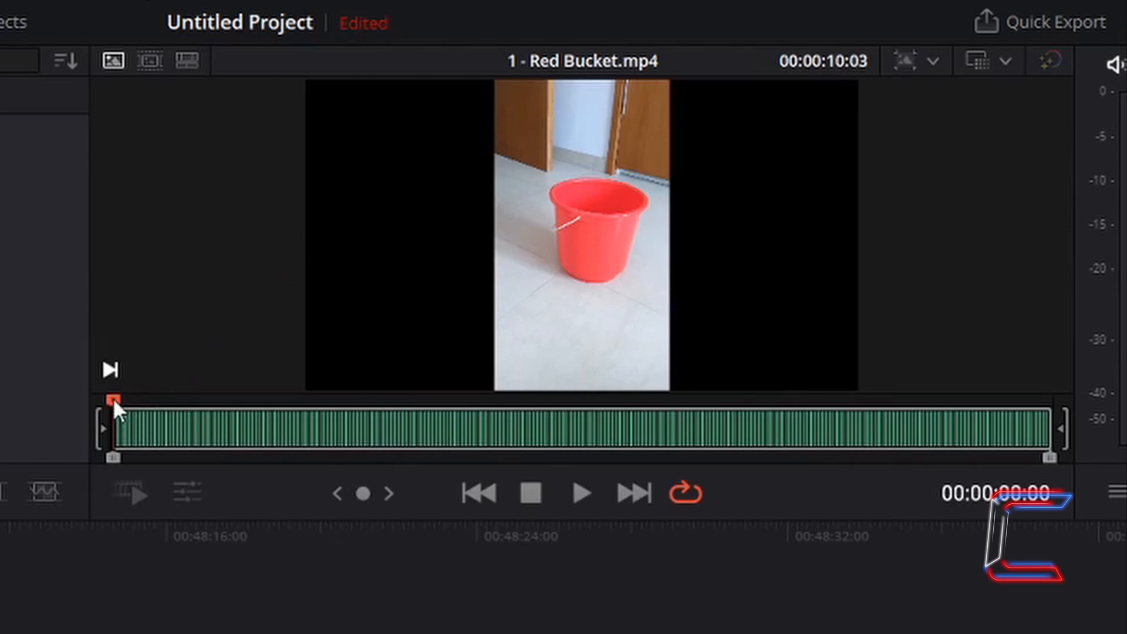
pyautogui.moveTo(114, 402); pyautogui.dragTo(285, 399)
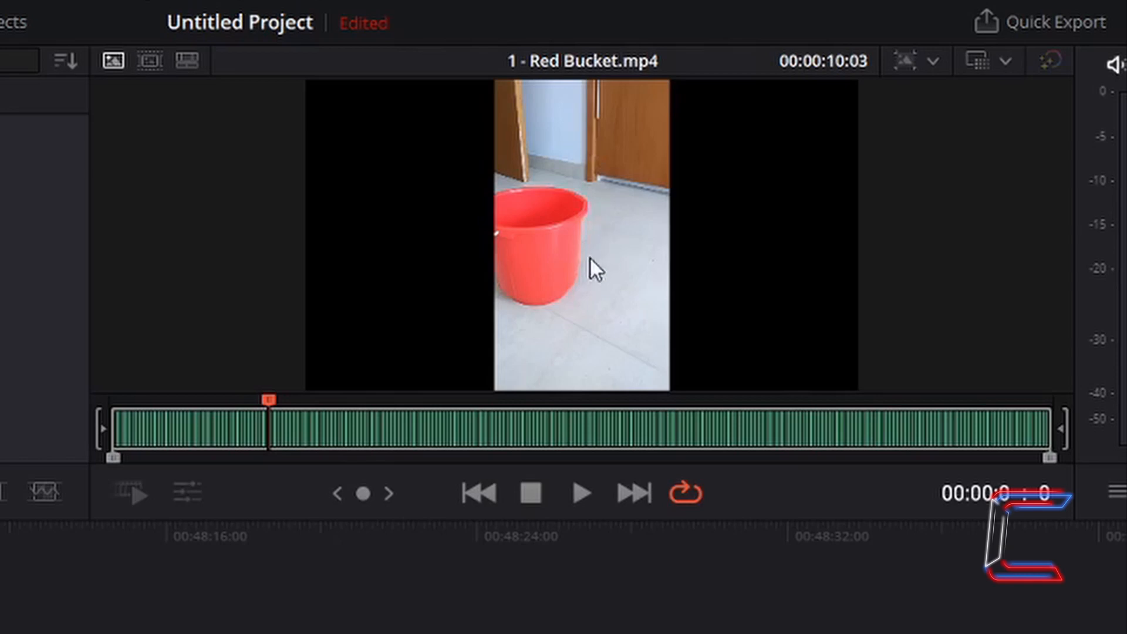
pyautogui.press('End')
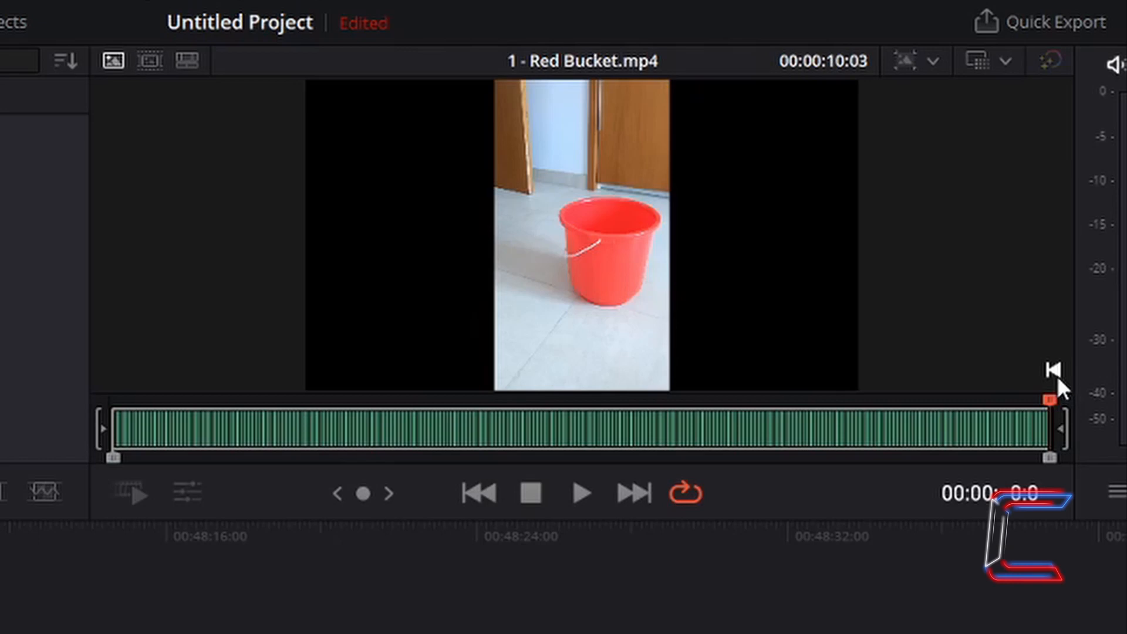
pyautogui.click(268, 418)
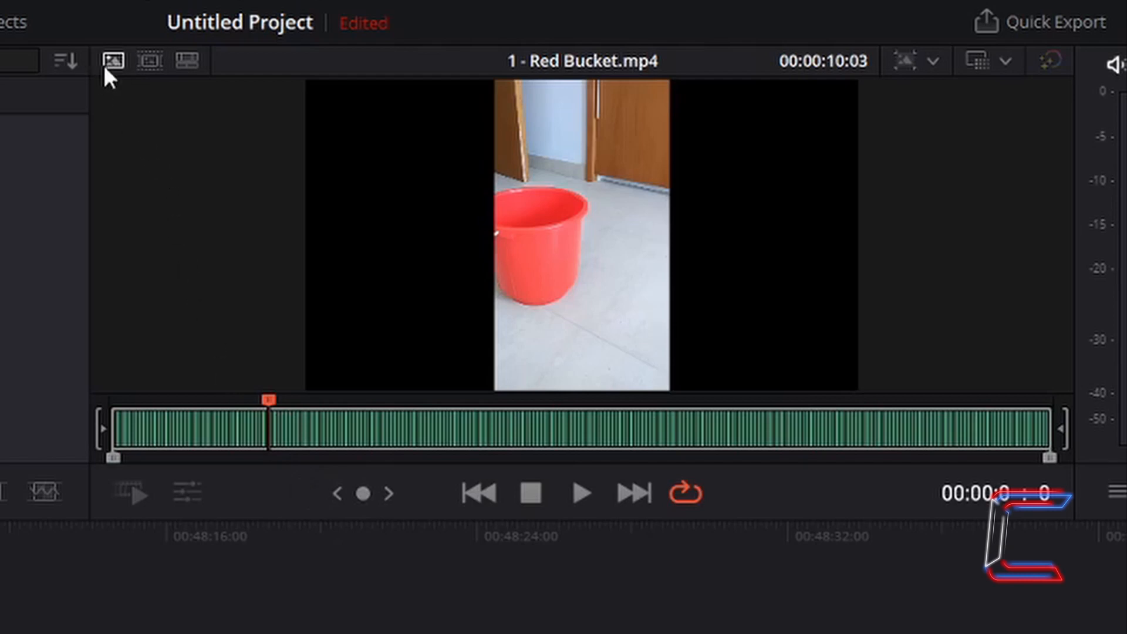
# Step: Preview 1 - Red Bucket.mp4 in the source viewer with slow forward and backward shuttle playback
pyautogui.press('k')
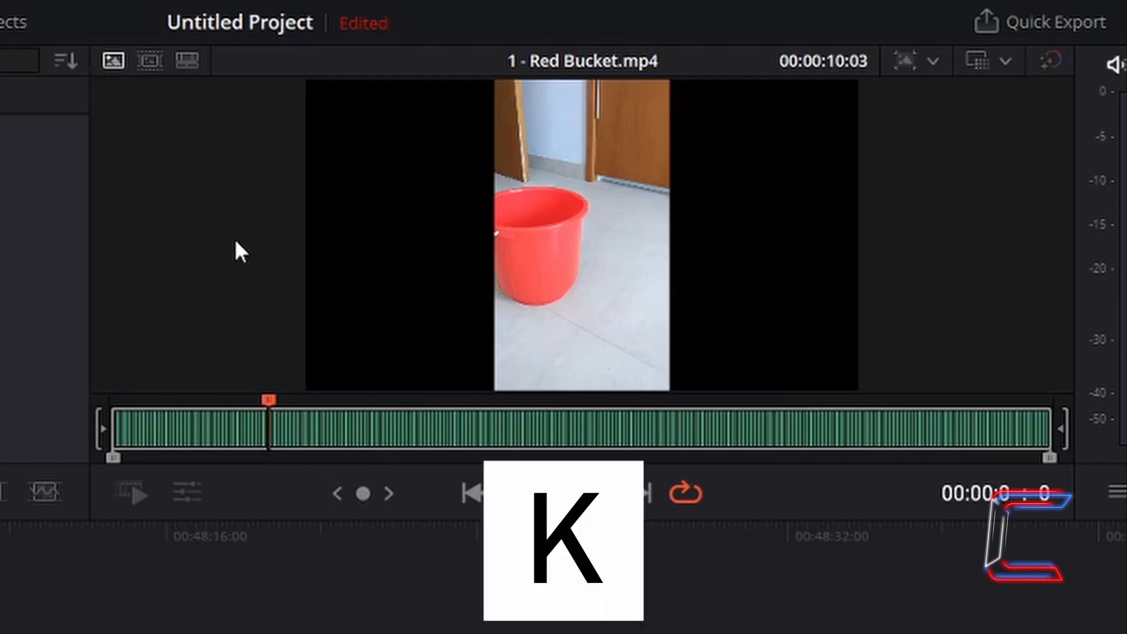
pyautogui.press('l')
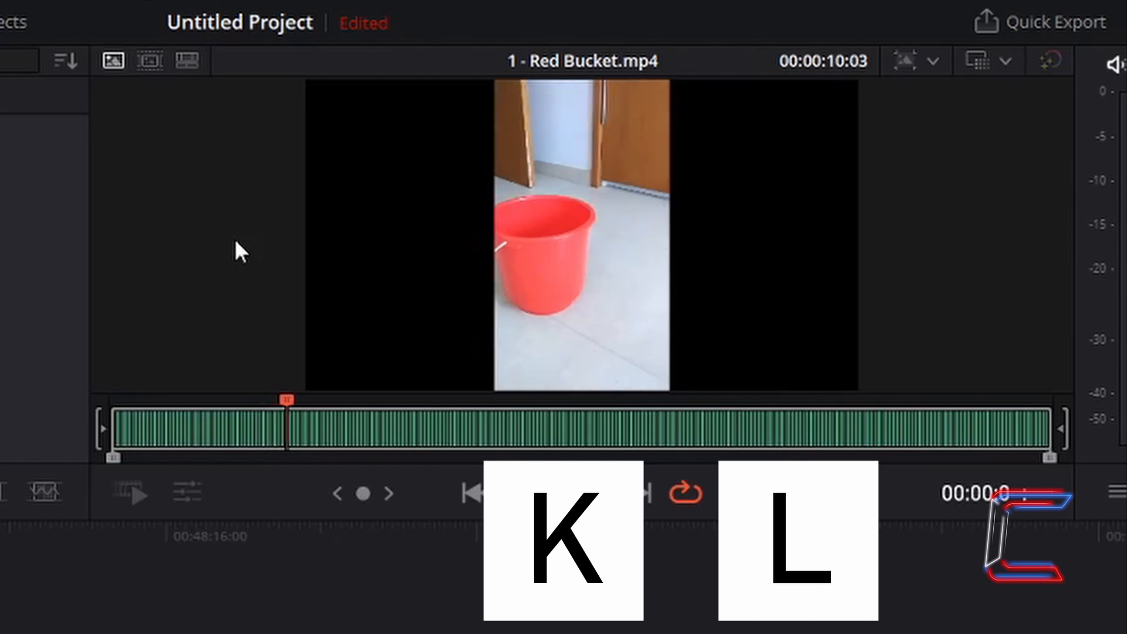
pyautogui.press('k')
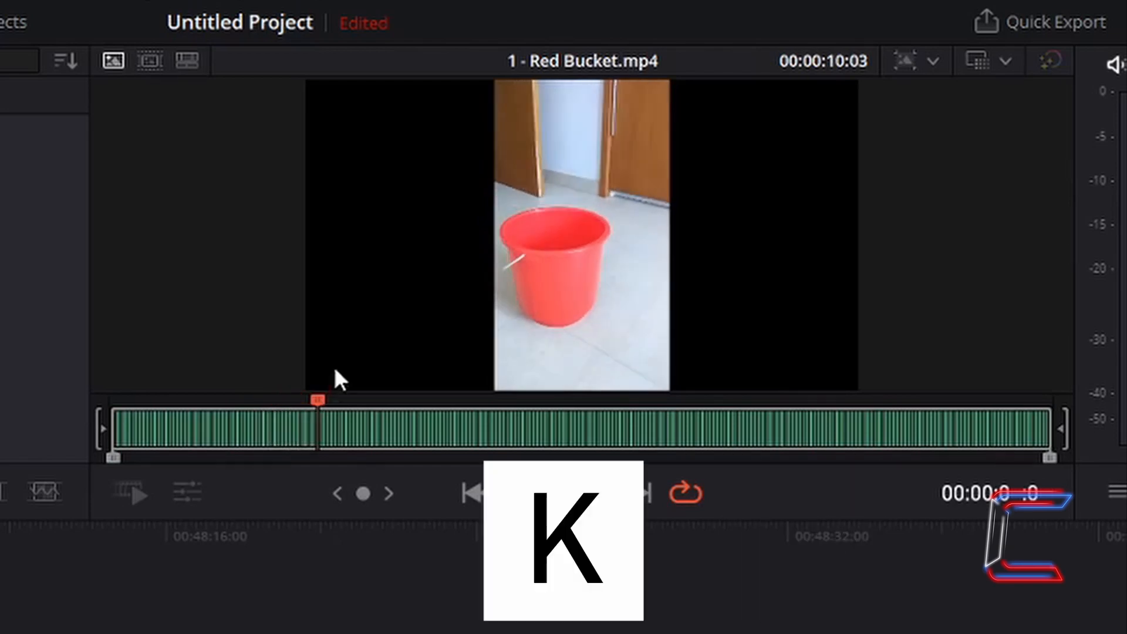
pyautogui.press('j')
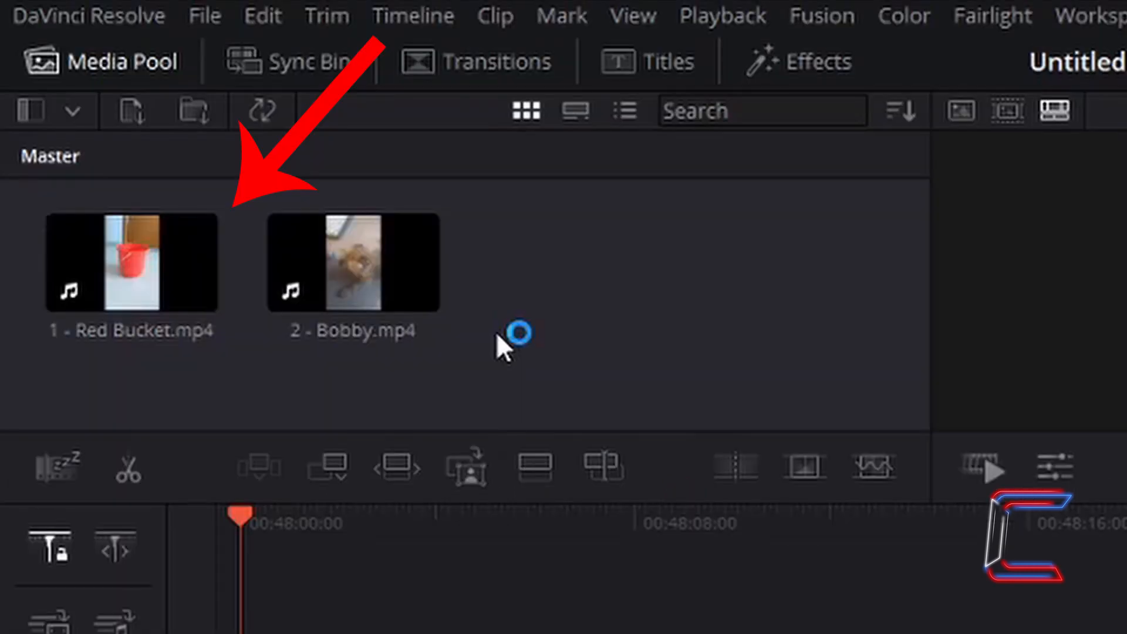
# Step: Append the whole untrimmed 1 - Red Bucket.mp4 clip to a new timeline
pyautogui.click(392, 270)
pyautogui.click(197, 244)
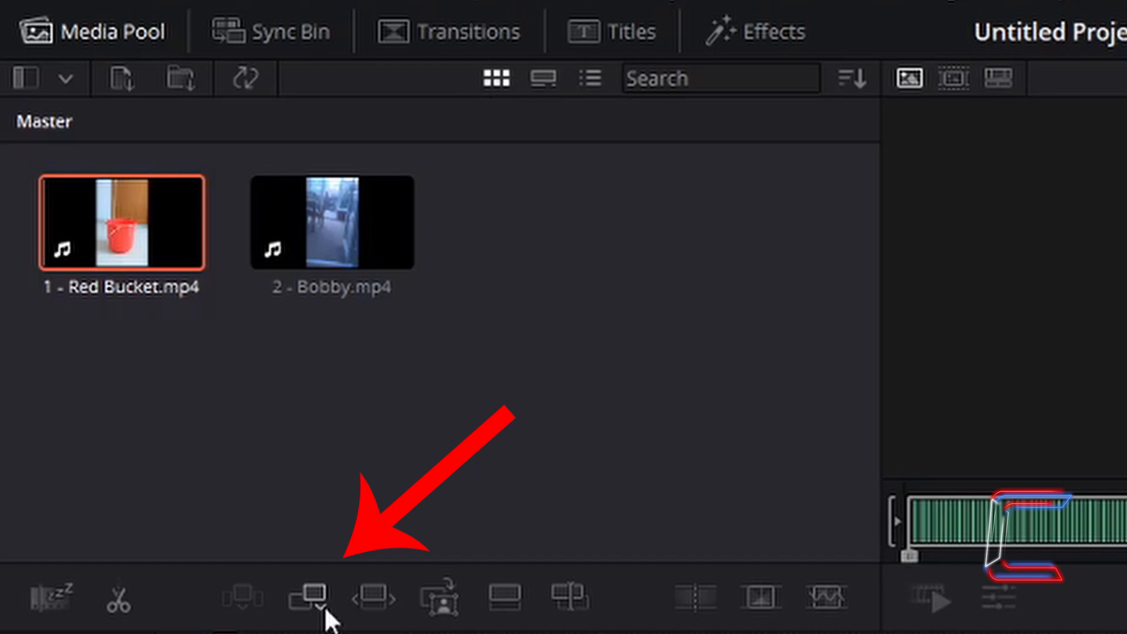
pyautogui.click(330, 620)
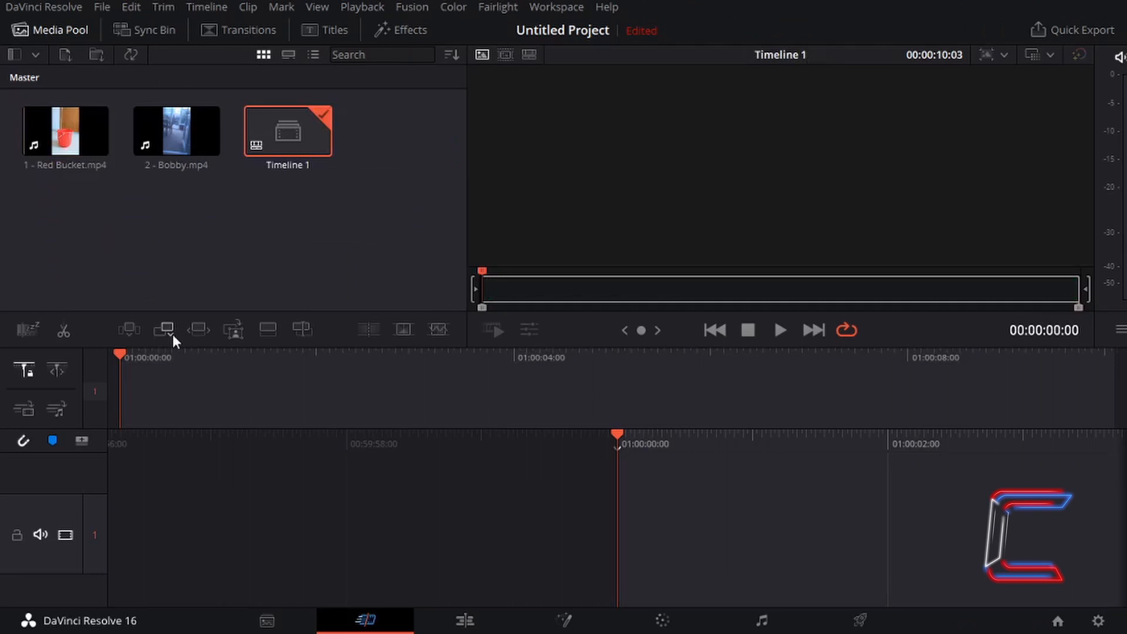
pyautogui.click(320, 607)
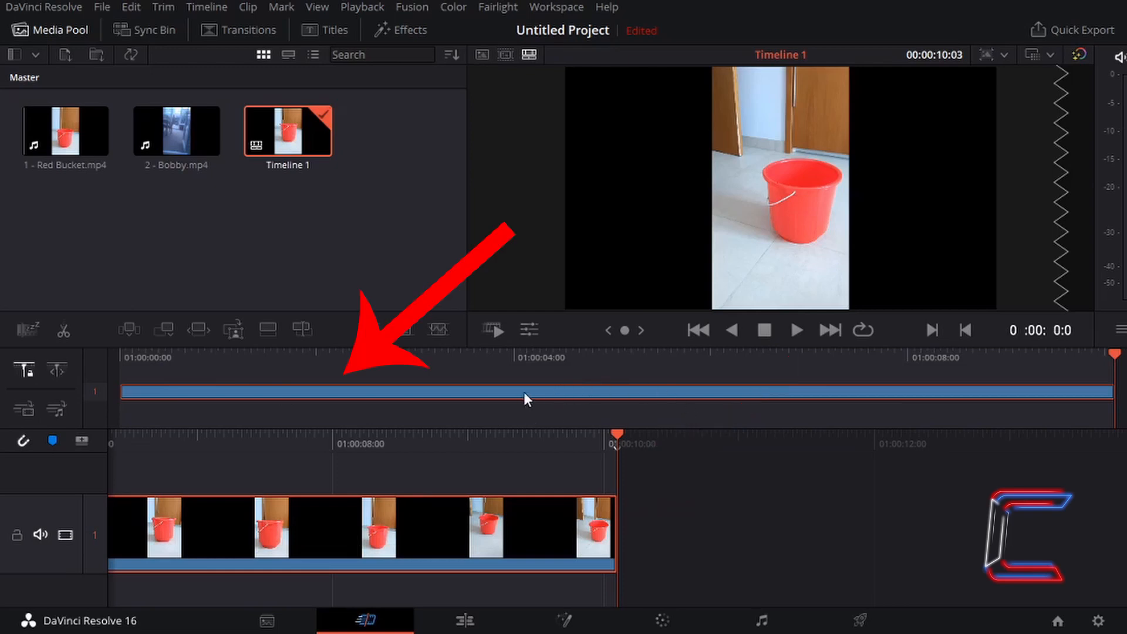
# Step: Open the appended clip from the timeline in the viewer and undo the append
pyautogui.doubleClick(615, 389)
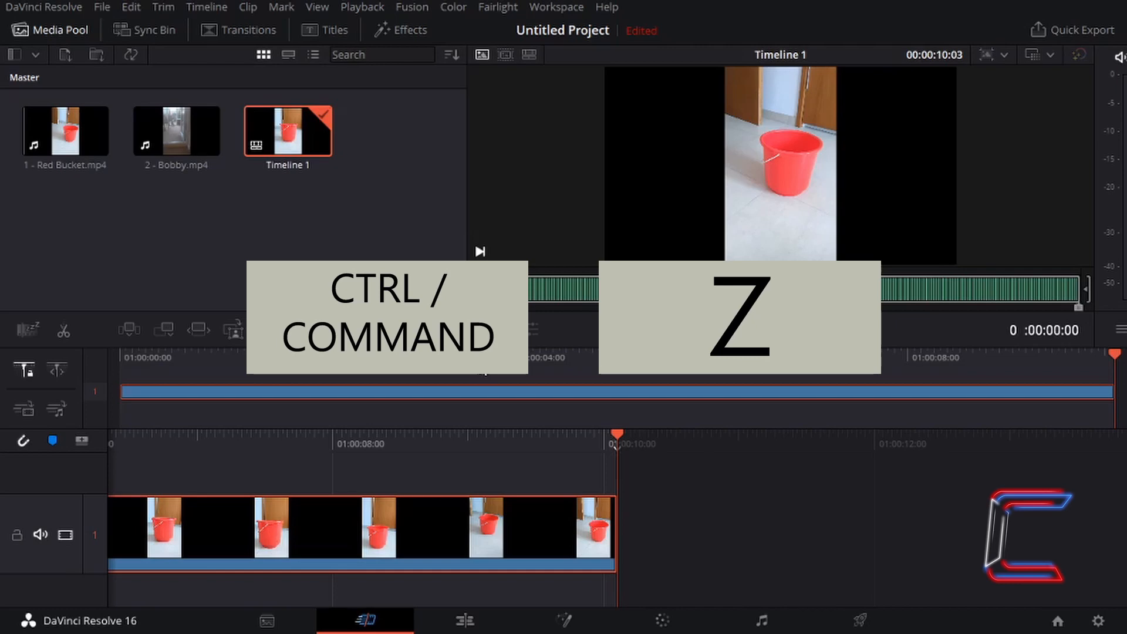
pyautogui.hotkey('ctrl', 'z')
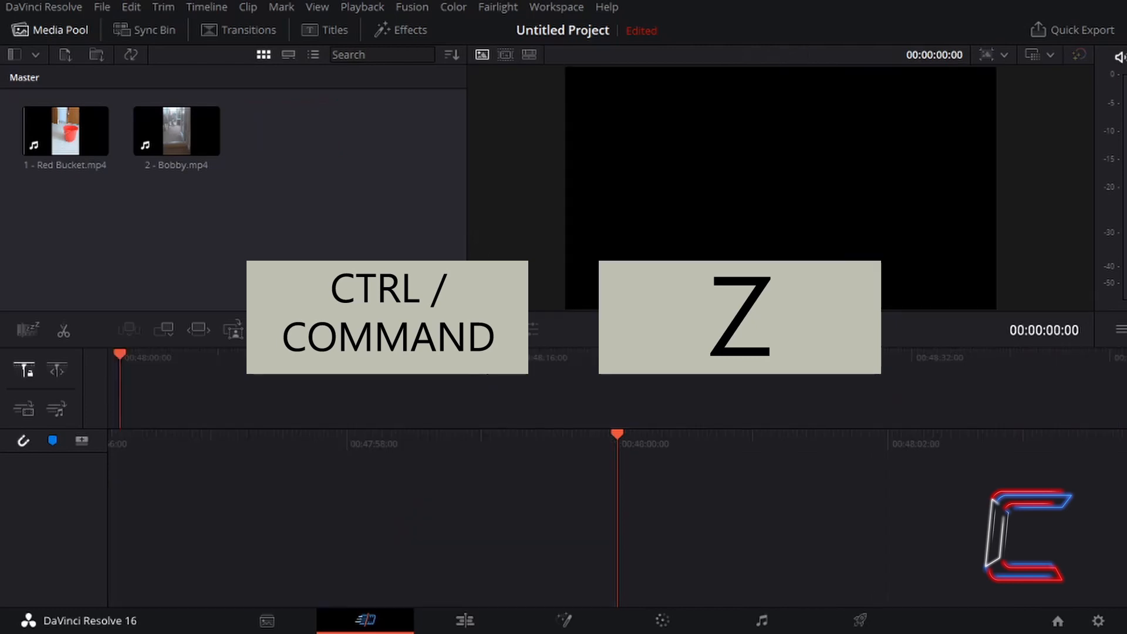
# Step: Open 1 - Red Bucket.mp4 in the source viewer and move its In point to 00:00:00:04
pyautogui.doubleClick(90, 122)
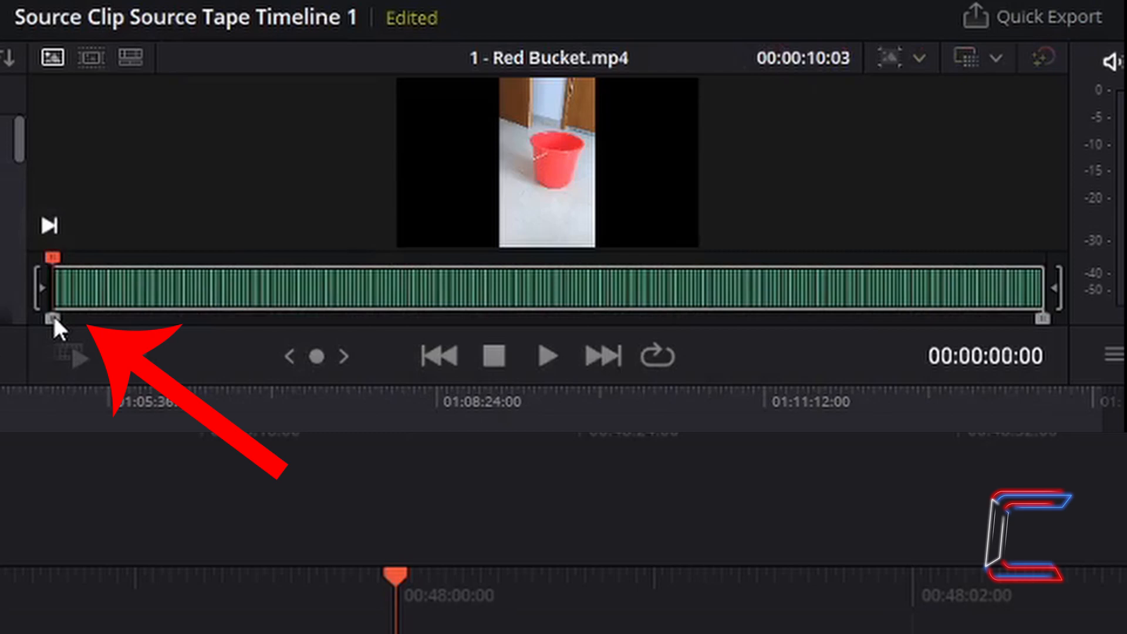
pyautogui.click(53, 318)
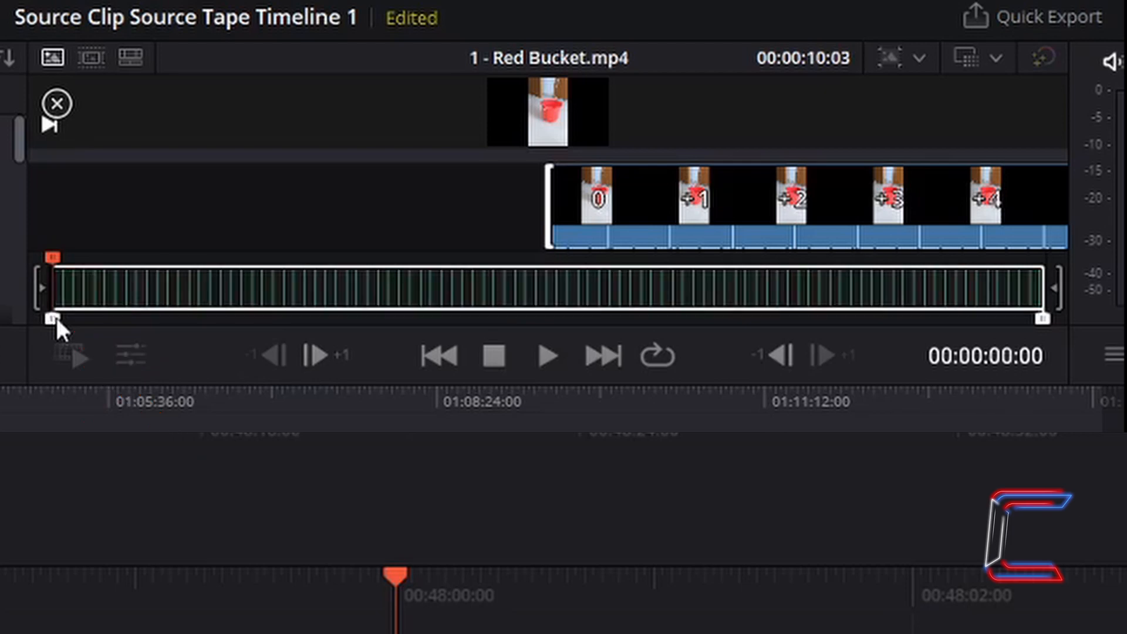
pyautogui.moveTo(57, 318); pyautogui.dragTo(69, 322)
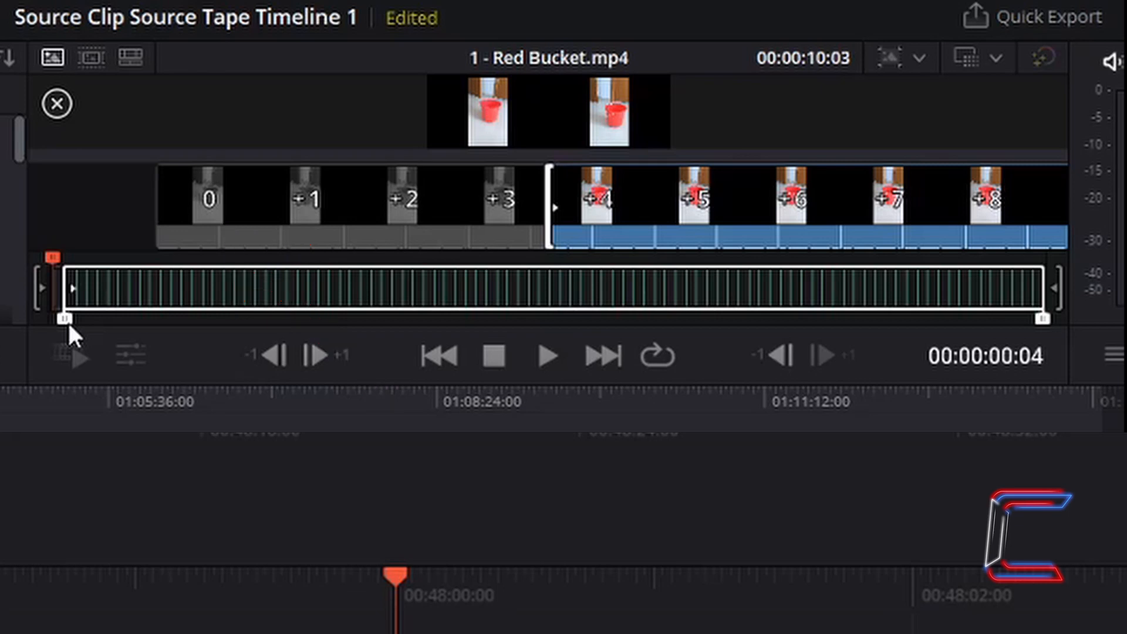
pyautogui.moveTo(69, 324); pyautogui.dragTo(69, 324)
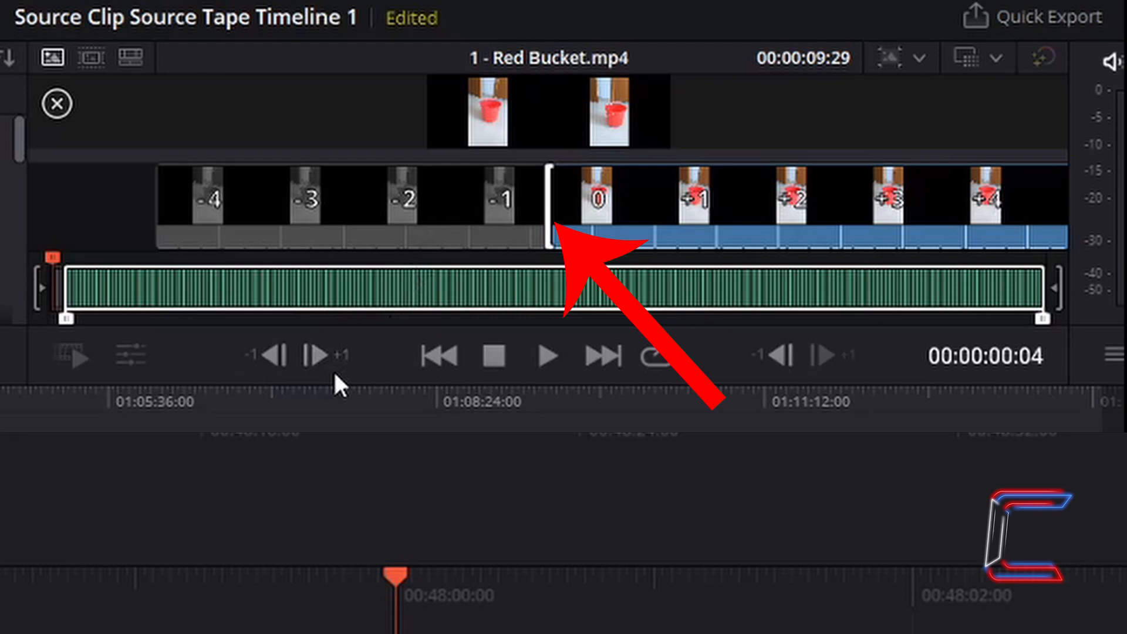
# Step: Move the Out point of 1 - Red Bucket.mp4 earlier so the marked range lasts 15 frames
pyautogui.click(1043, 319)
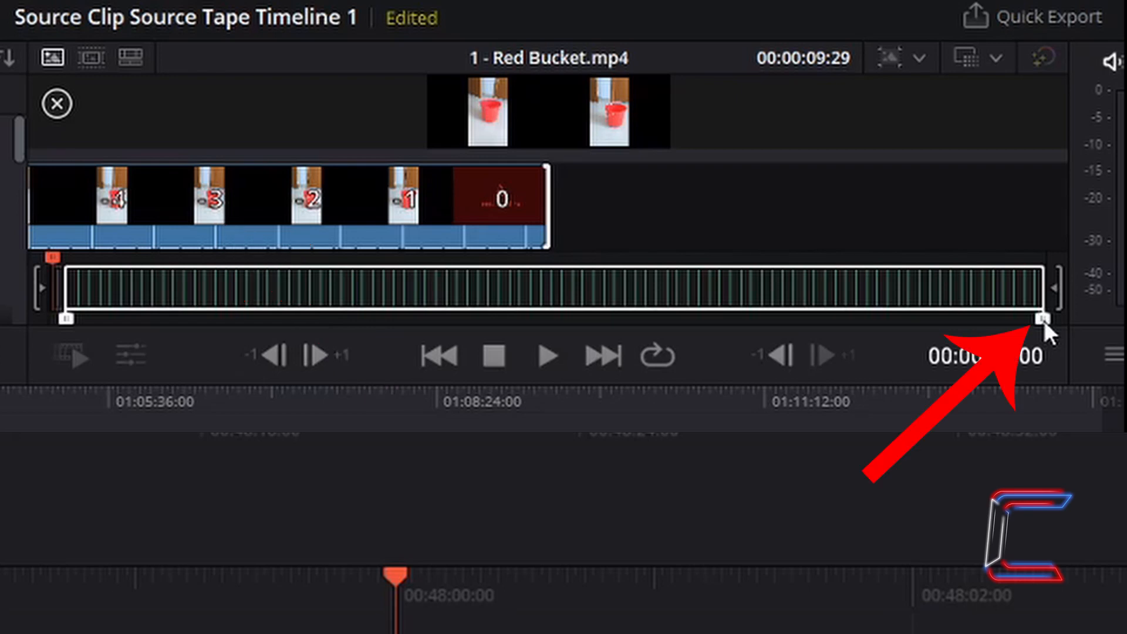
pyautogui.moveTo(1044, 319); pyautogui.dragTo(1017, 318)
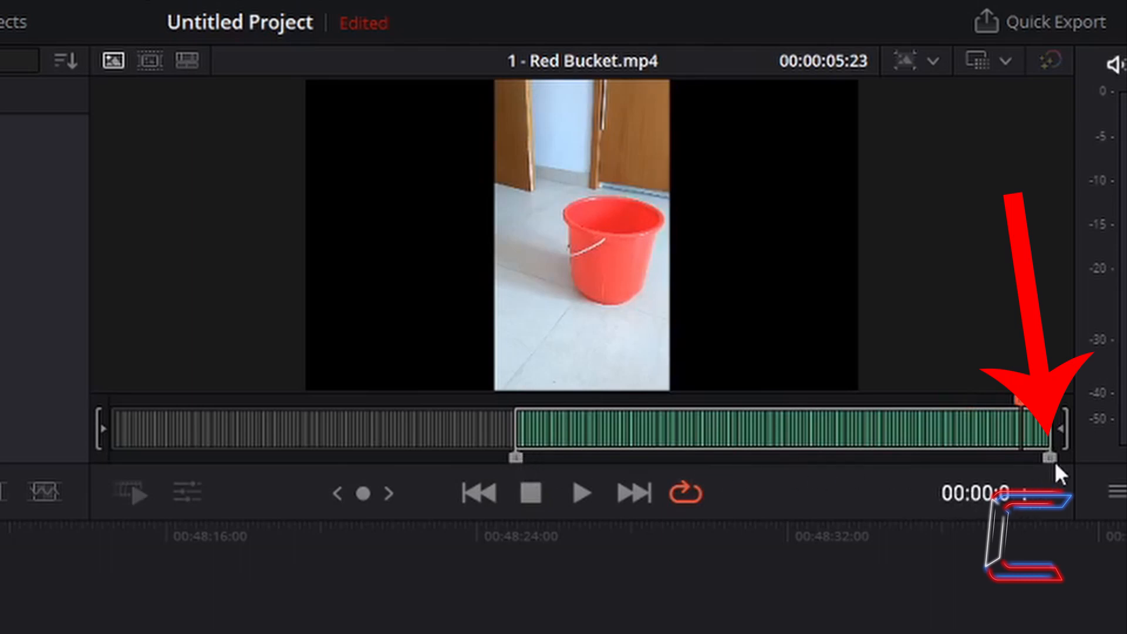
pyautogui.moveTo(1049, 457); pyautogui.dragTo(671, 479)
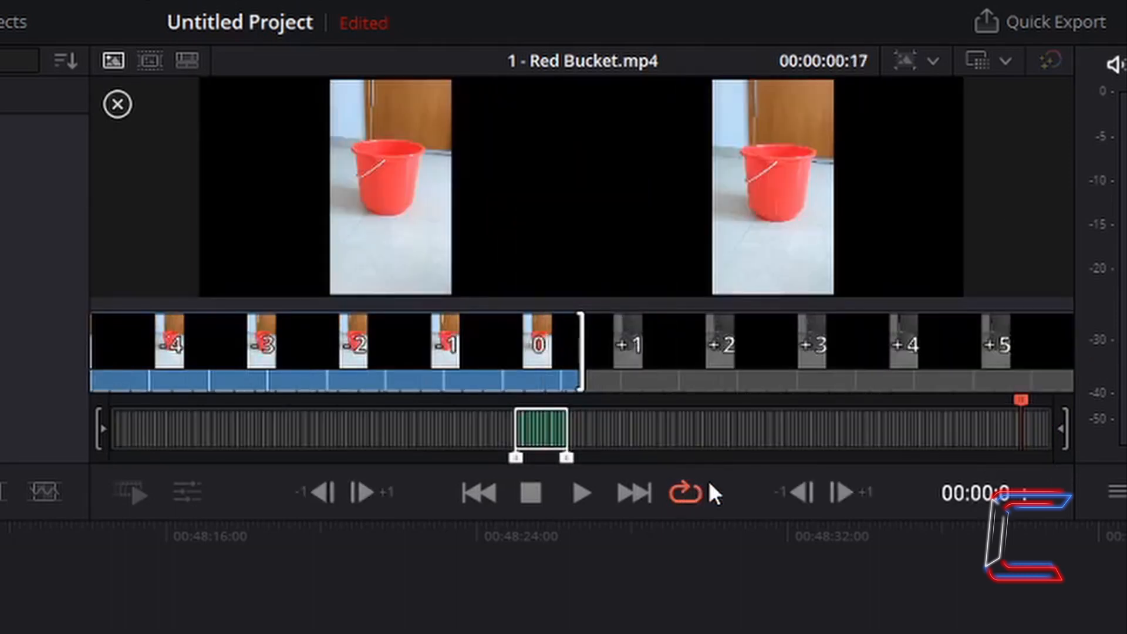
pyautogui.moveTo(566, 457); pyautogui.dragTo(558, 459)
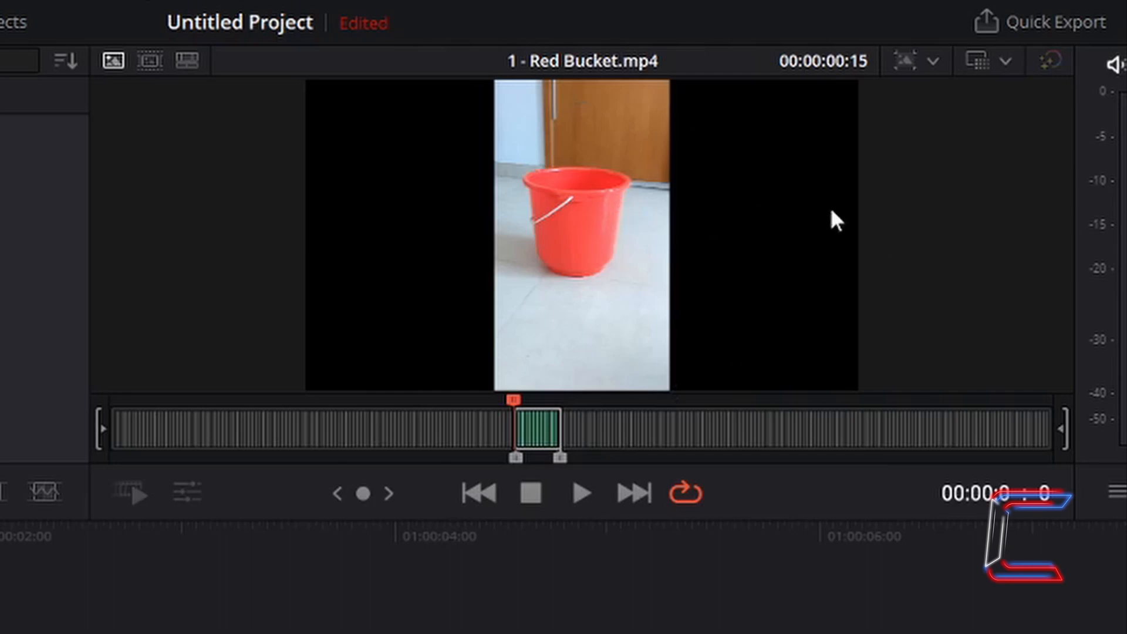
# Step: Mute the playback audio and unmute it again
pyautogui.click(1115, 65)
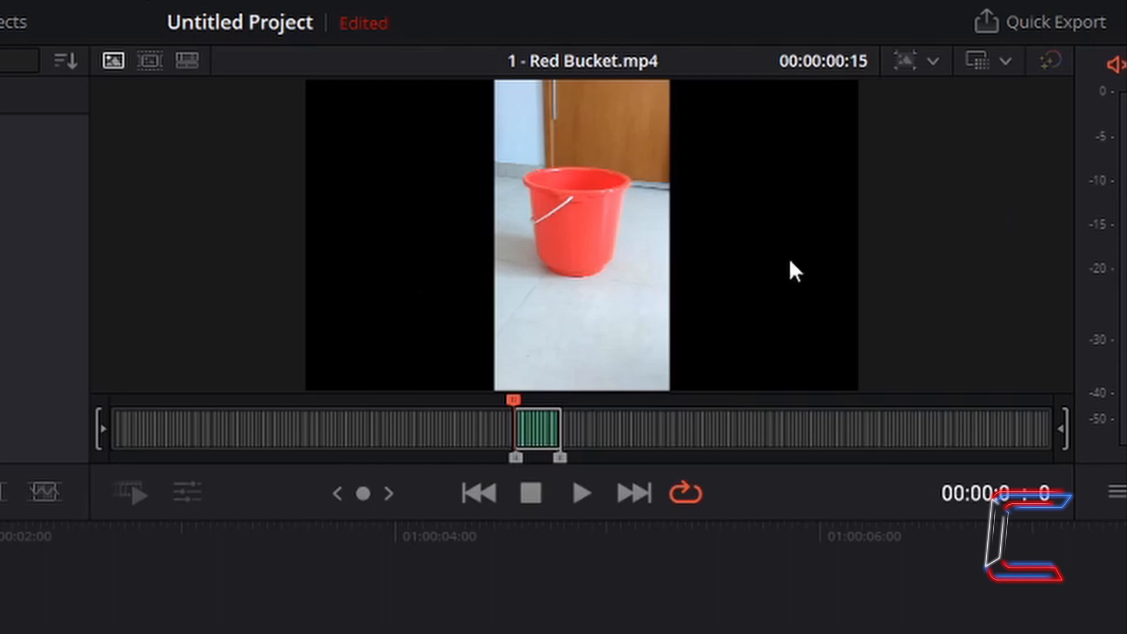
pyautogui.click(1116, 65)
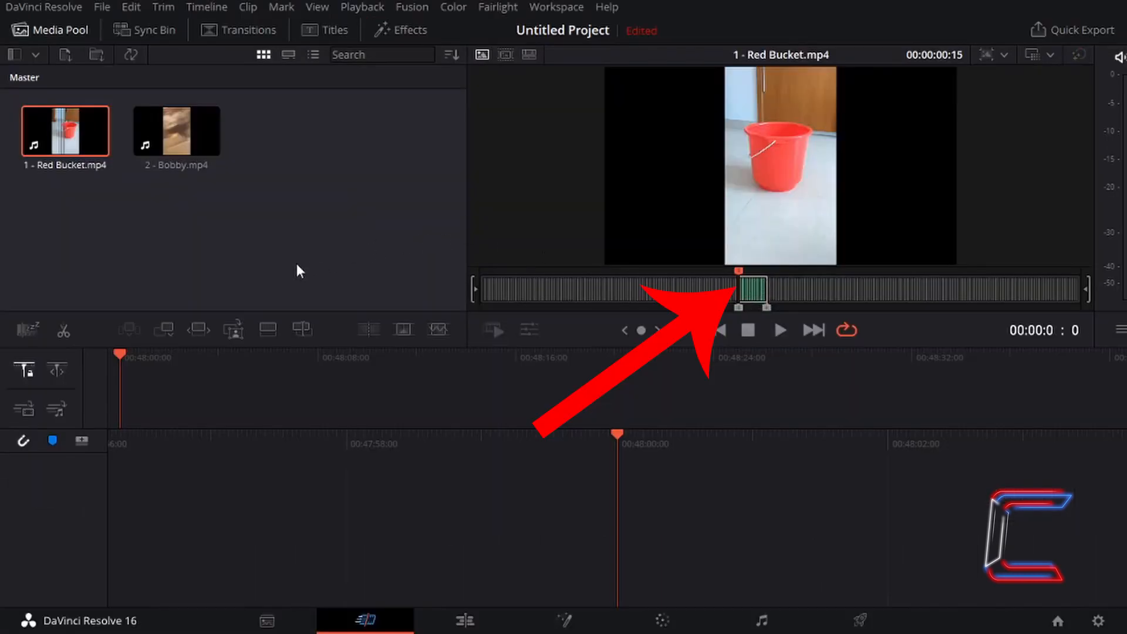
# Step: Append the trimmed 15-frame range of 1 - Red Bucket.mp4 to a new timeline
pyautogui.click(174, 335)
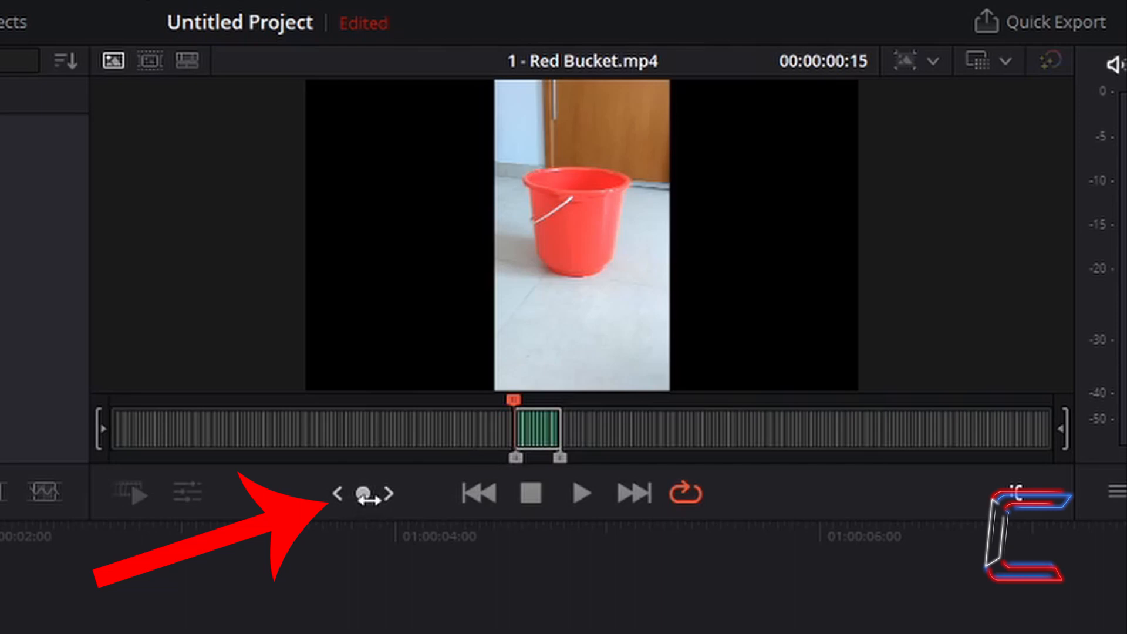
# Step: Jog backward through the source clip, view the timeline's picture, and return to the source clip view
pyautogui.moveTo(369, 499); pyautogui.dragTo(328, 499)
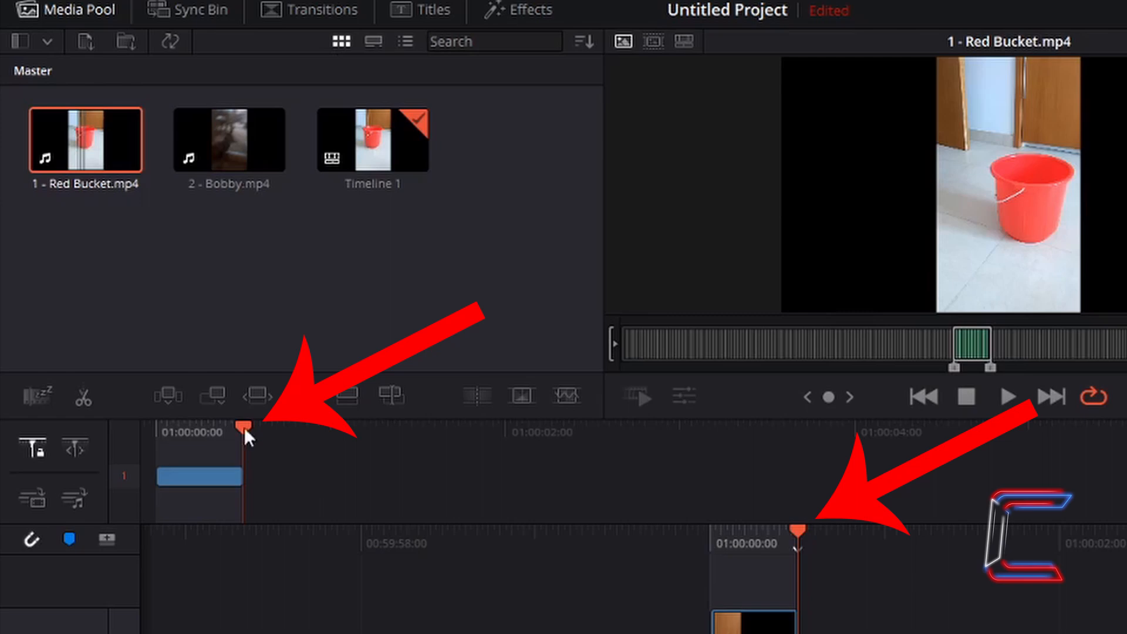
pyautogui.click(684, 43)
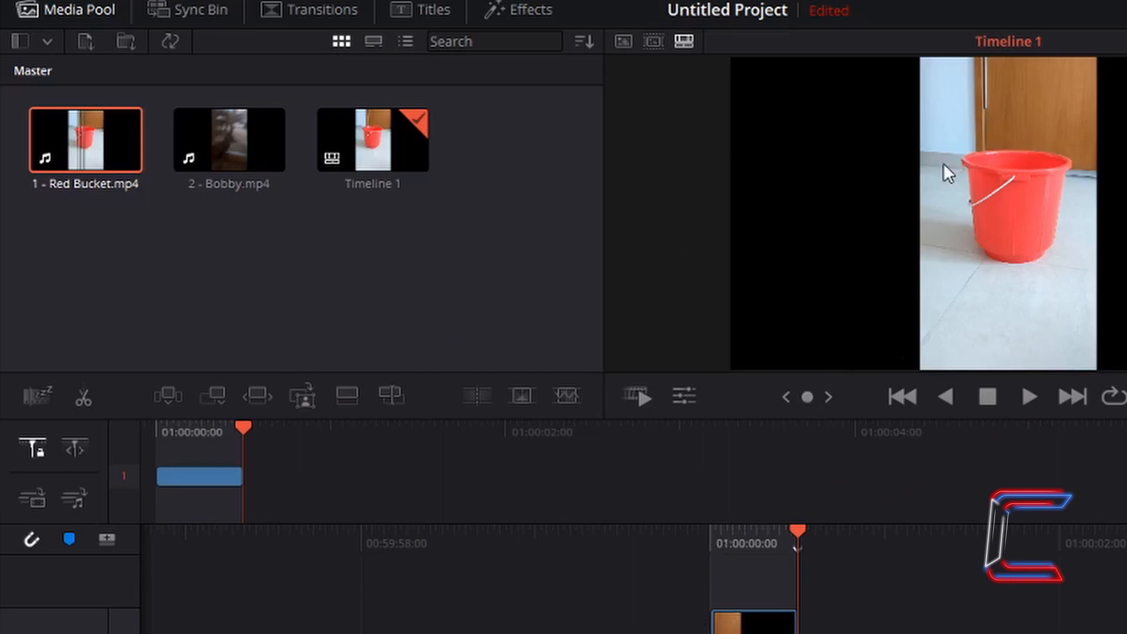
pyautogui.click(624, 42)
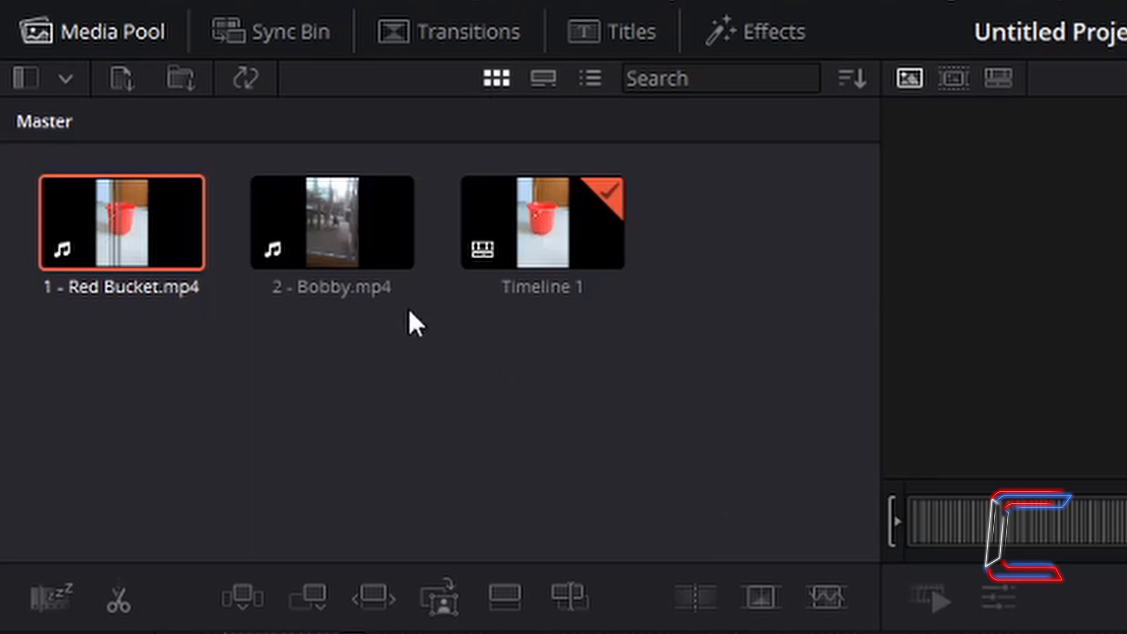
# Step: Jump to the first frame and back to the last frame of the 1 - Red Bucket.mp4 source clip
pyautogui.click(352, 219)
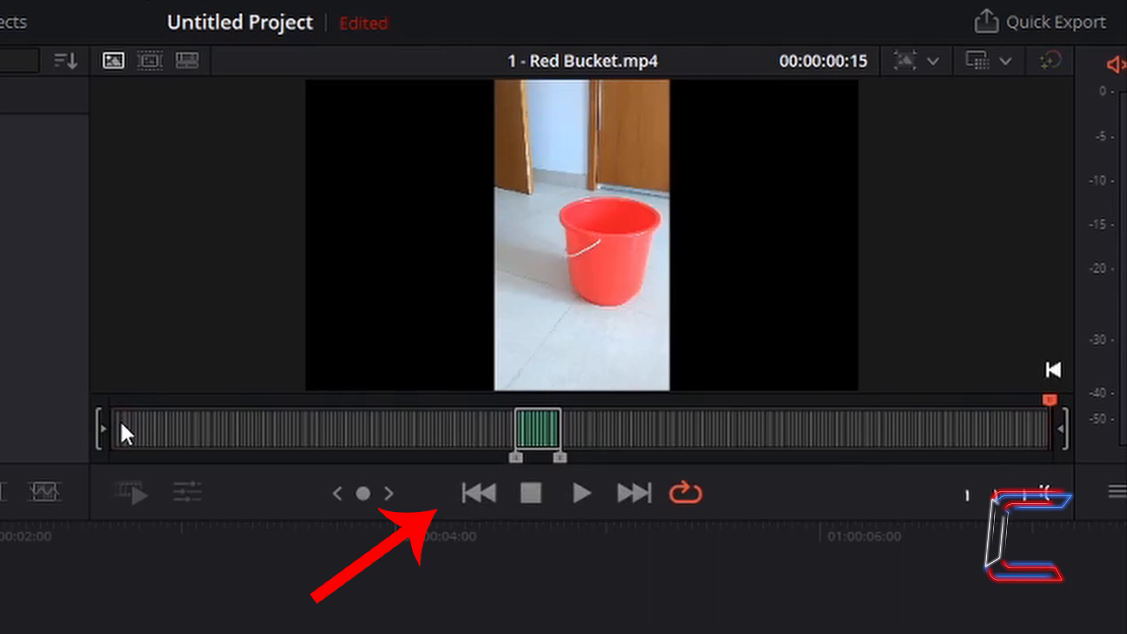
pyautogui.click(121, 421)
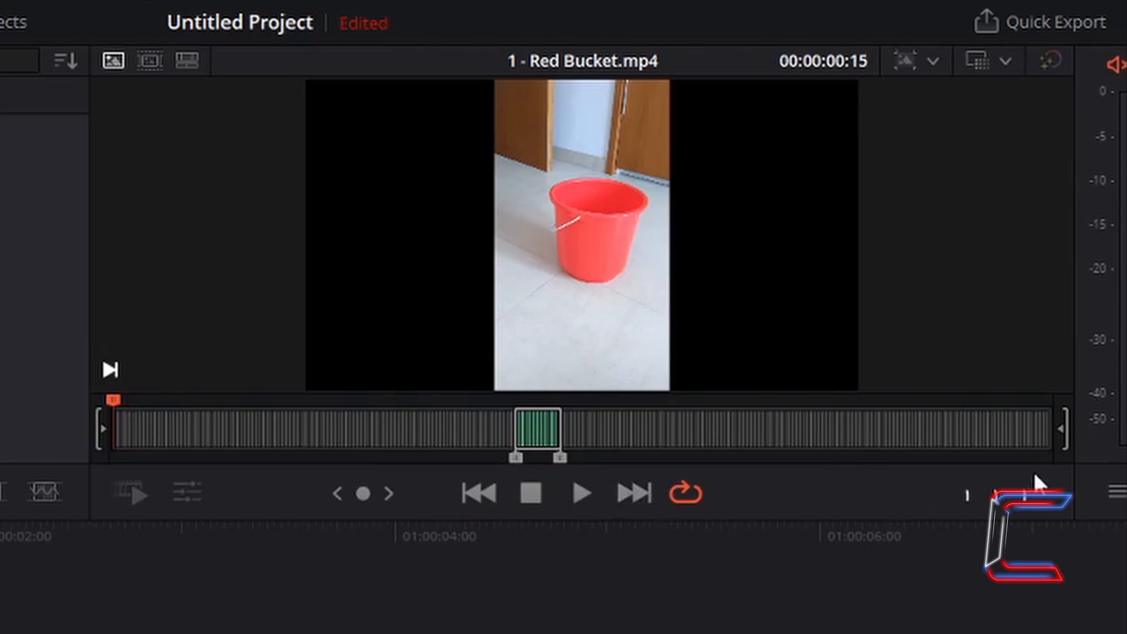
pyautogui.click(640, 502)
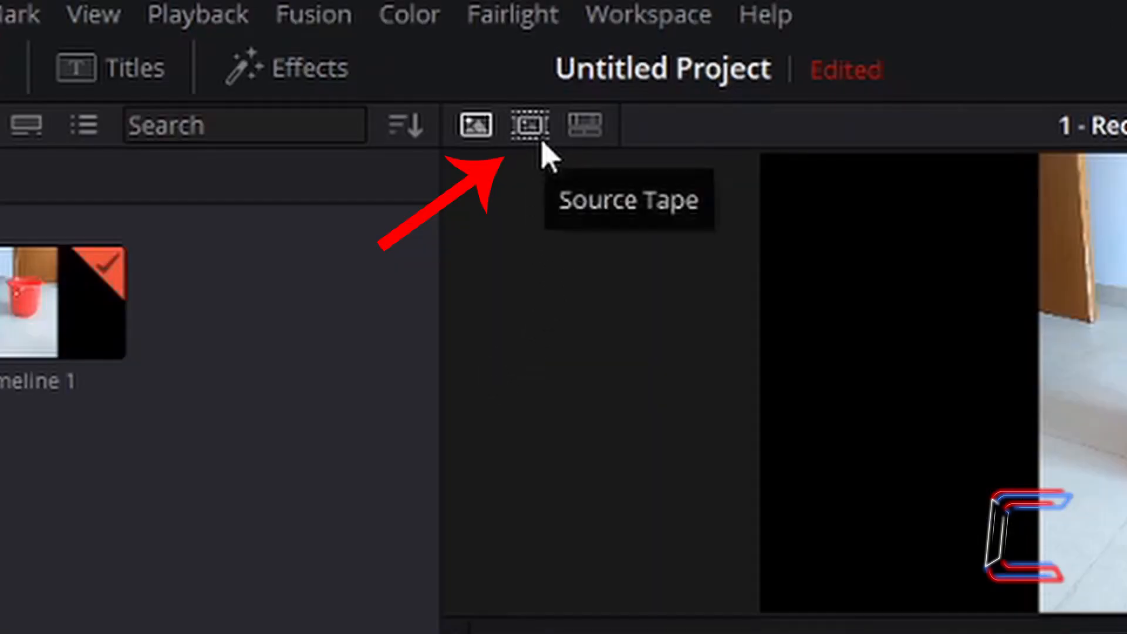
# Step: Switch the viewer to Source Tape and scrub back and forth across 1 - Red Bucket.mp4 and 2 - Bobby.mp4
pyautogui.click(542, 143)
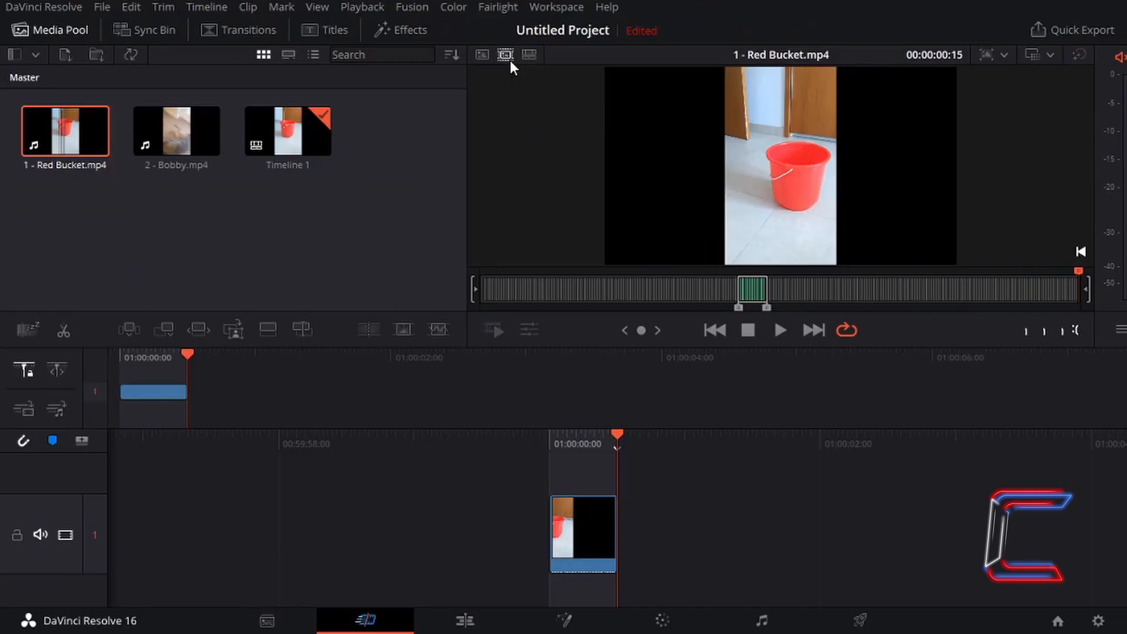
pyautogui.click(508, 60)
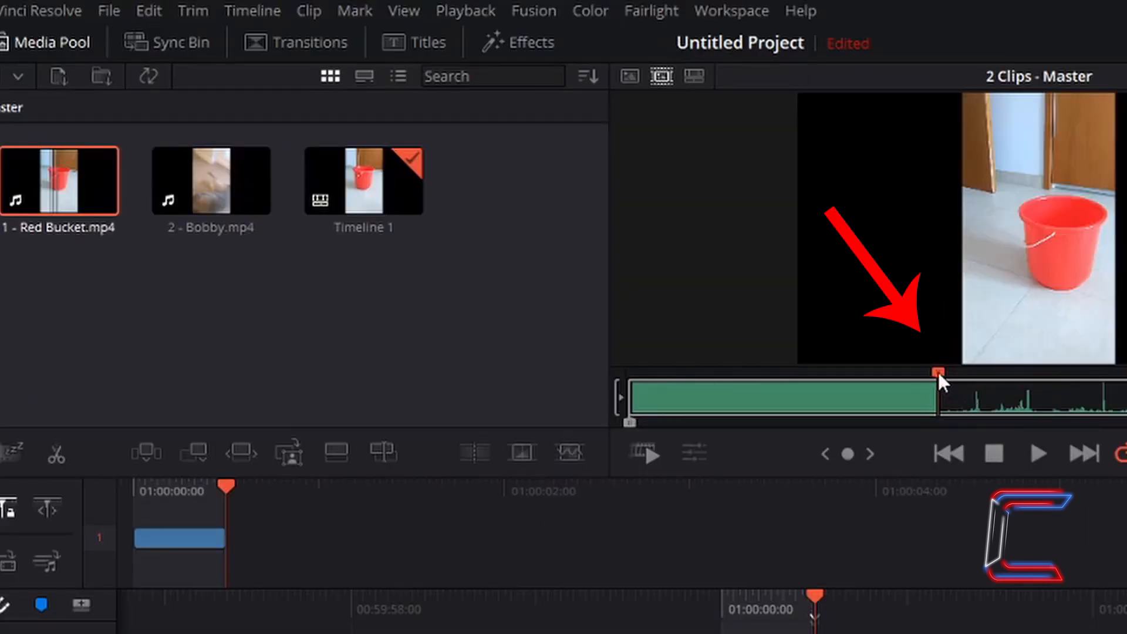
pyautogui.moveTo(938, 372); pyautogui.dragTo(957, 378)
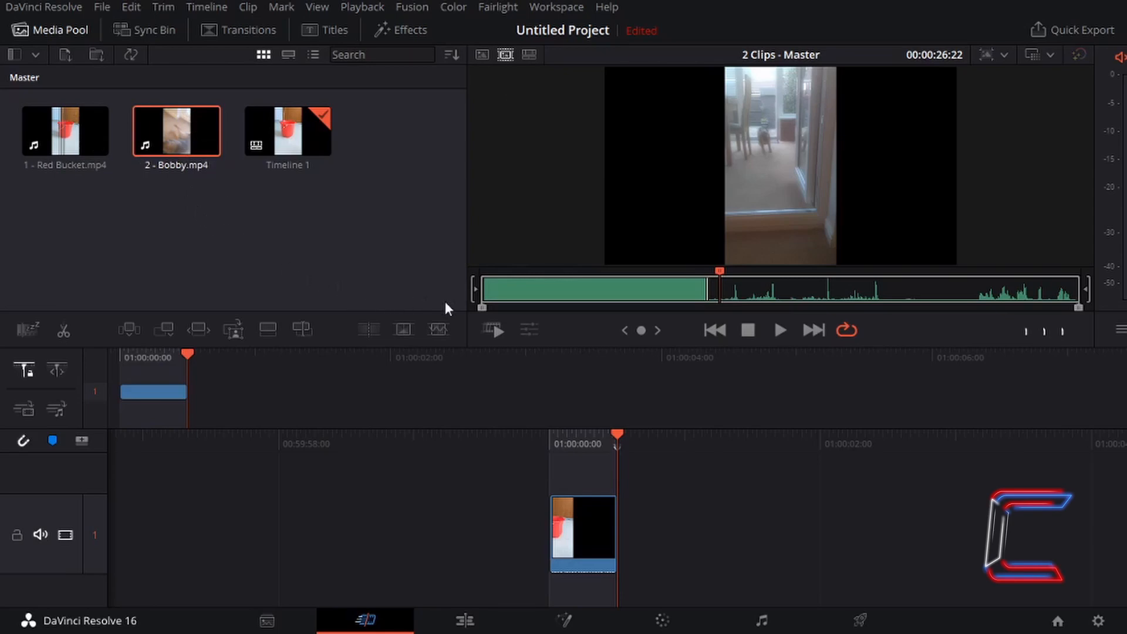
pyautogui.click(622, 294)
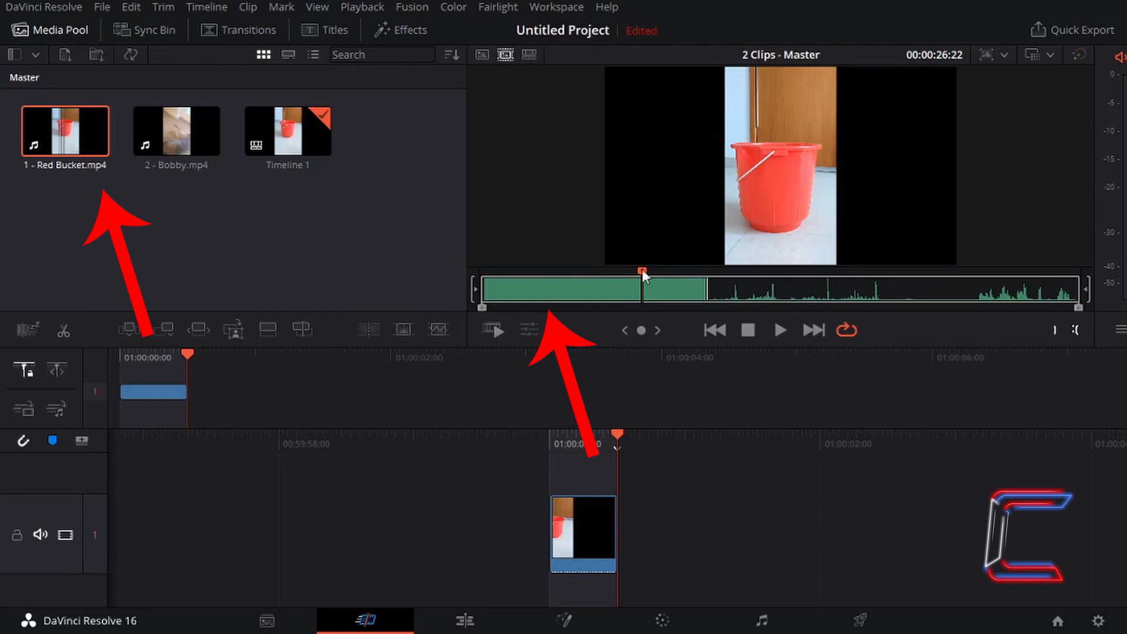
pyautogui.moveTo(642, 269); pyautogui.dragTo(723, 268)
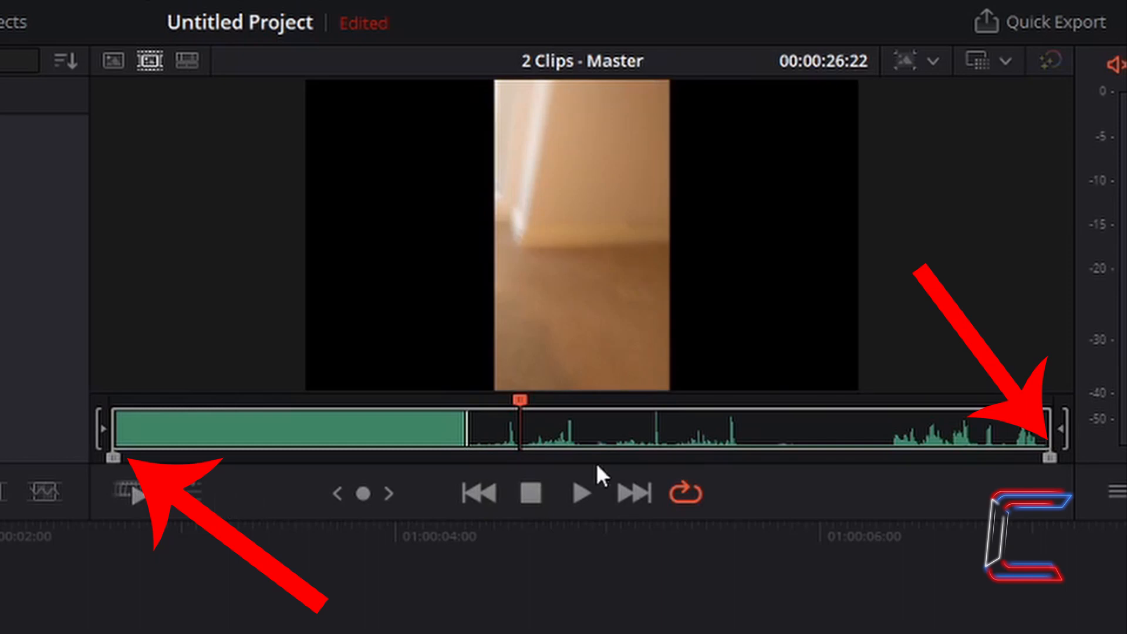
# Step: Mark a 00:00:01:17 source tape range, with the In point near the end of 1 - Red Bucket.mp4 and the Out point early in 2 - Bobby.mp4
pyautogui.click(126, 452)
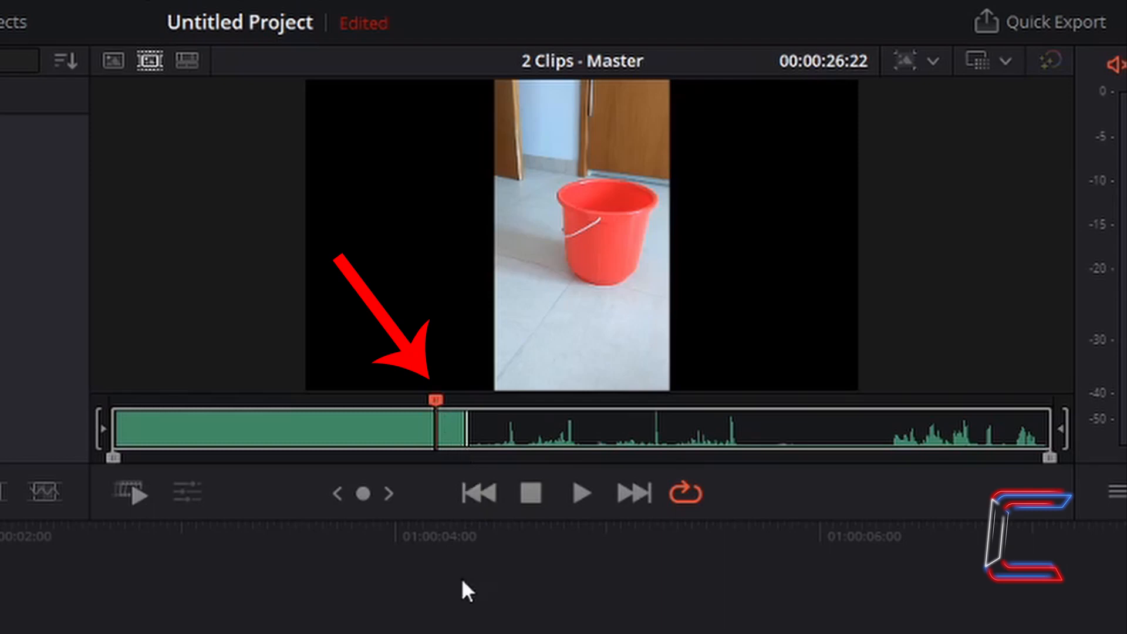
pyautogui.press('i')
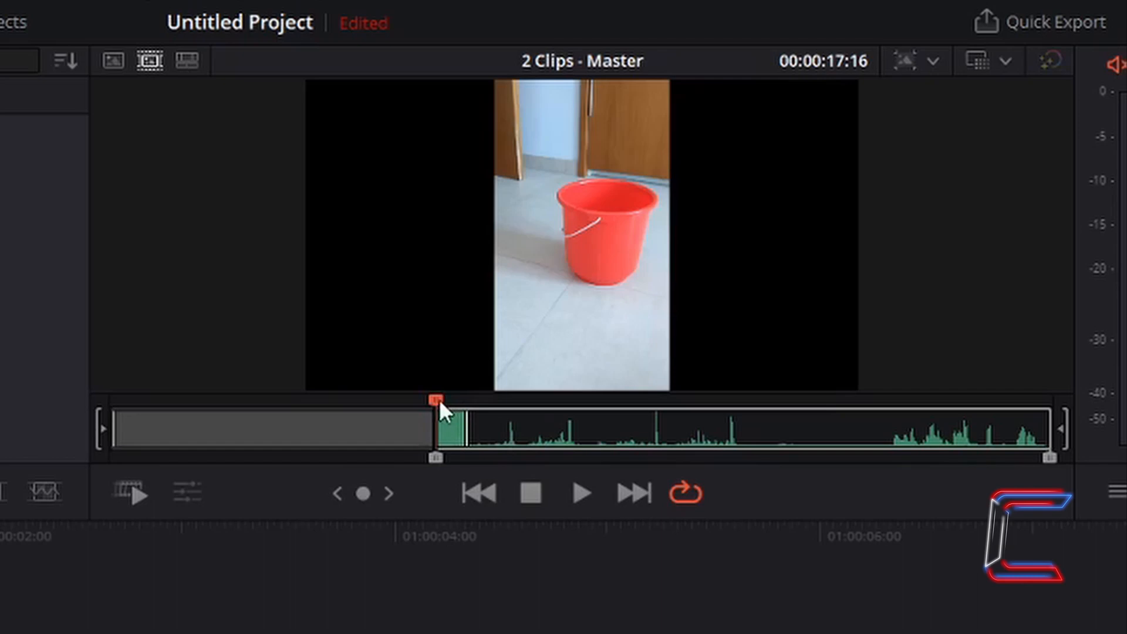
pyautogui.moveTo(439, 399); pyautogui.dragTo(490, 403)
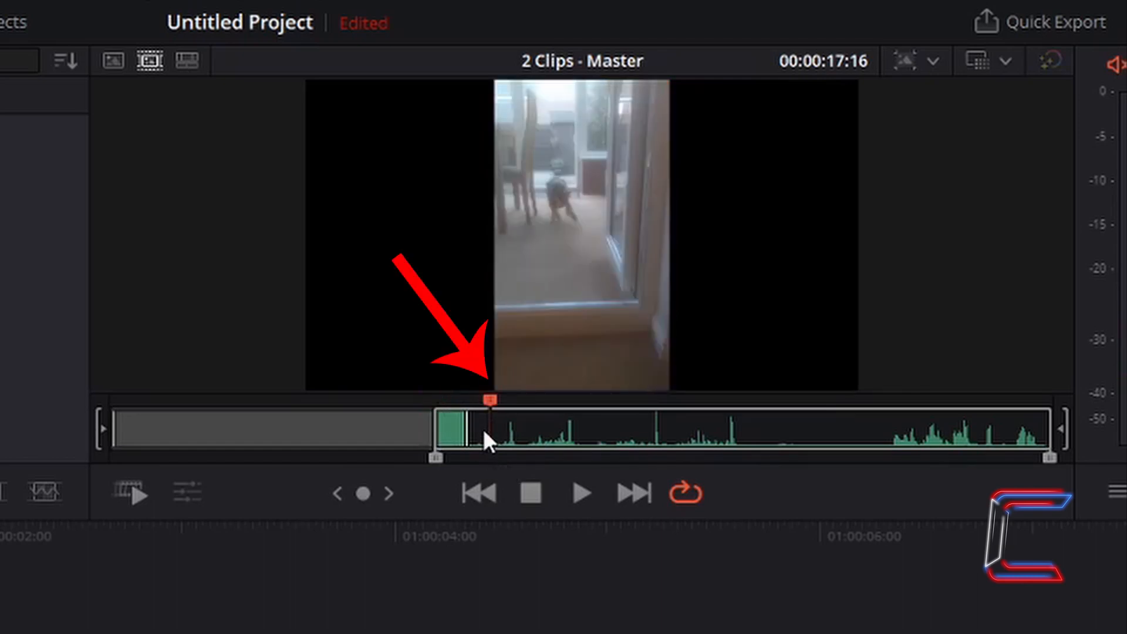
pyautogui.press('o')
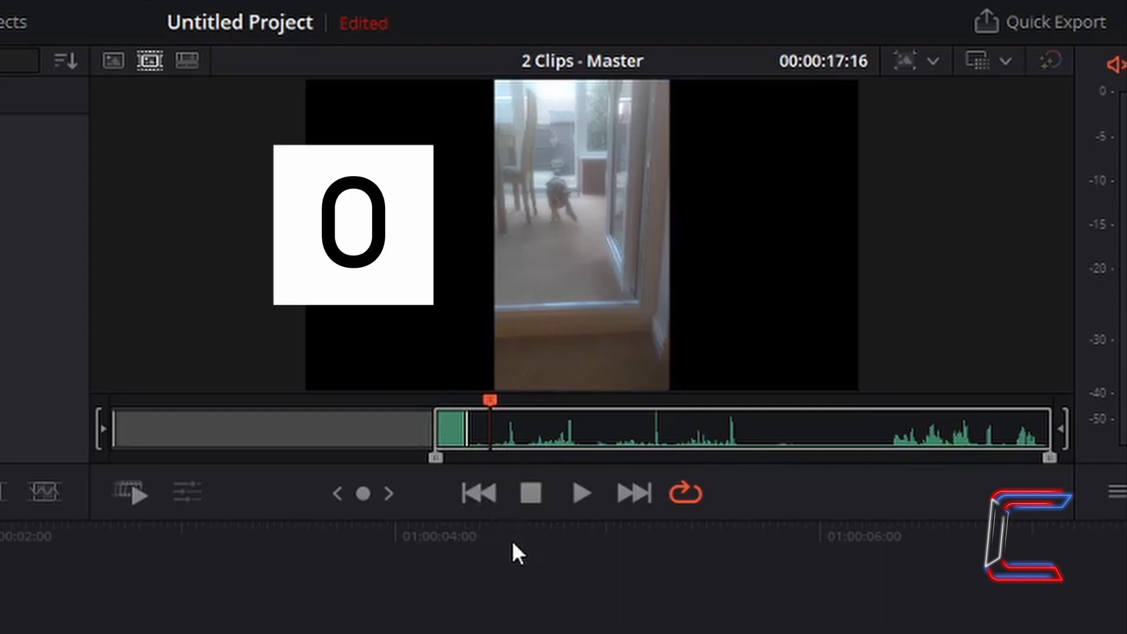
pyautogui.press('o')
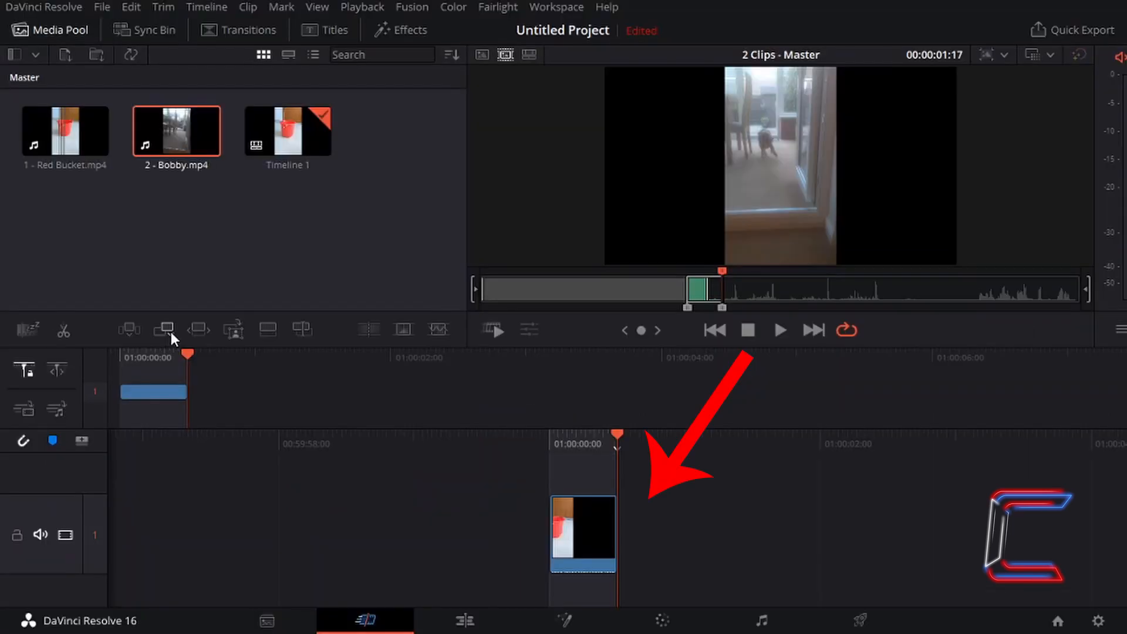
# Step: Append the marked source tape range to the end of Timeline 1 and select its 2 - Bobby.mp4 portion in the timeline
pyautogui.click(427, 361)
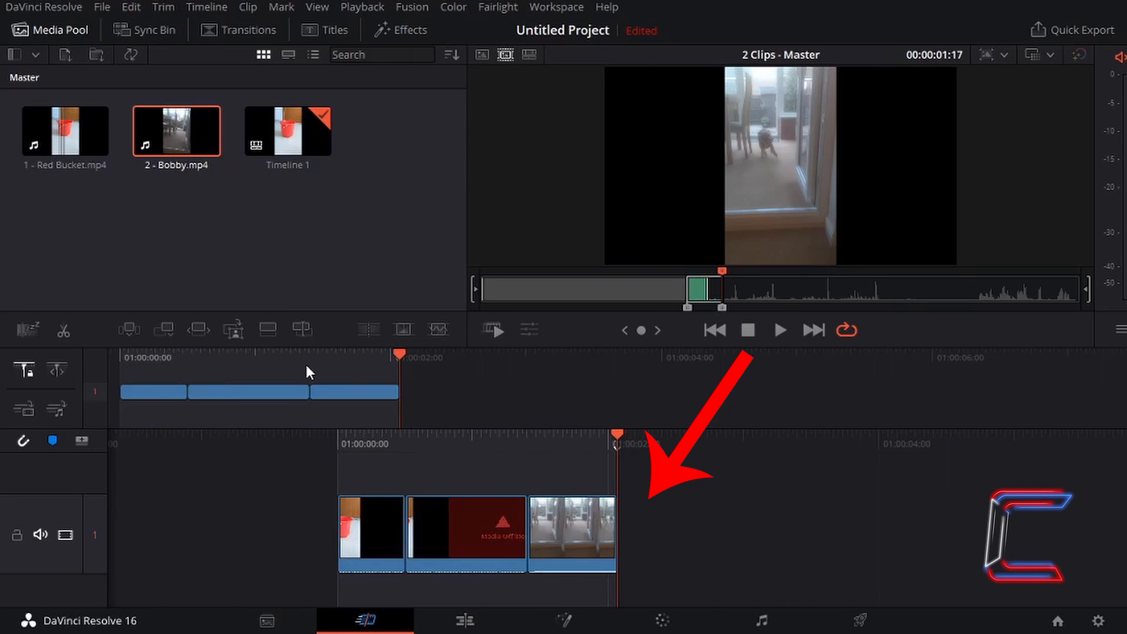
pyautogui.click(272, 388)
pyautogui.click(344, 400)
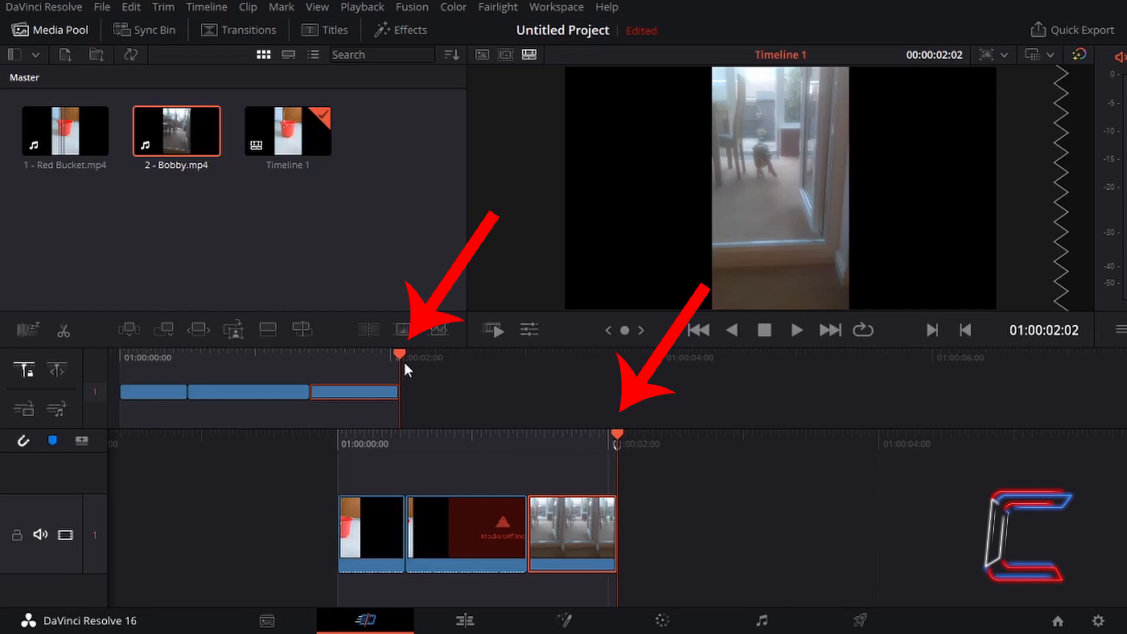
# Step: Return the playhead to the start of Timeline 1 and jog forward and backward through the edited clips
pyautogui.press('Home')
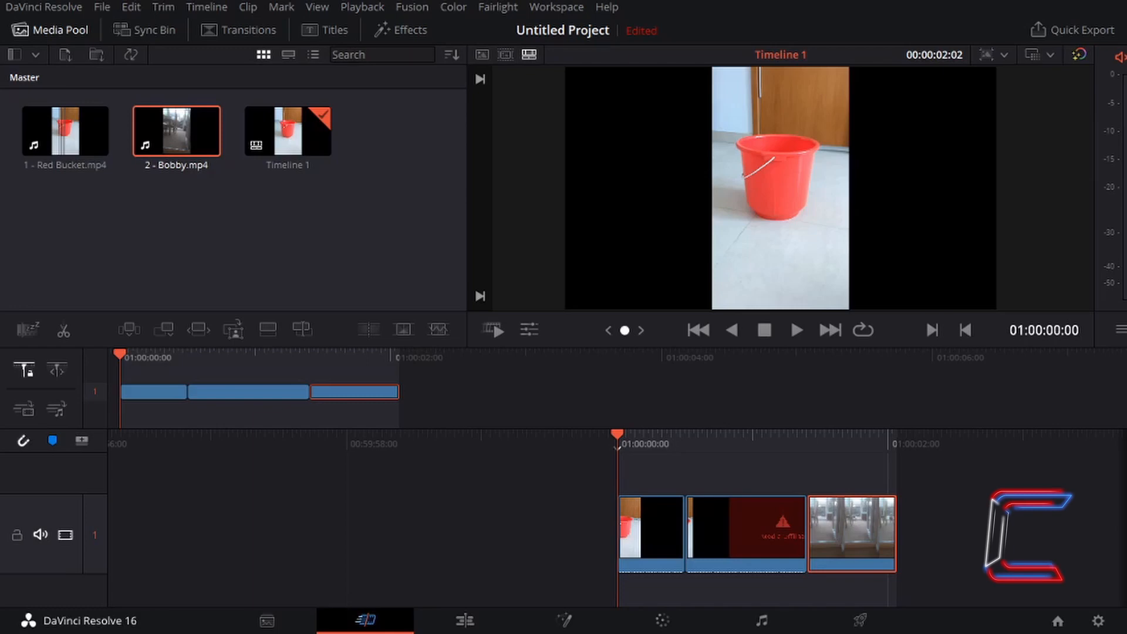
pyautogui.moveTo(624, 330); pyautogui.dragTo(628, 332)
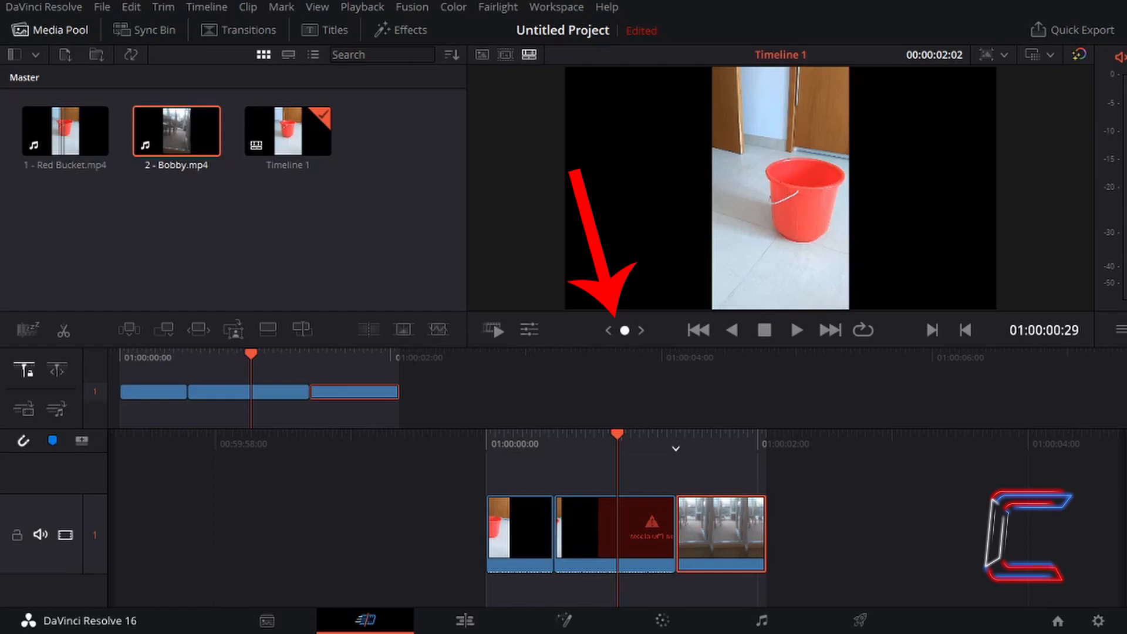
pyautogui.moveTo(624, 330); pyautogui.dragTo(608, 330)
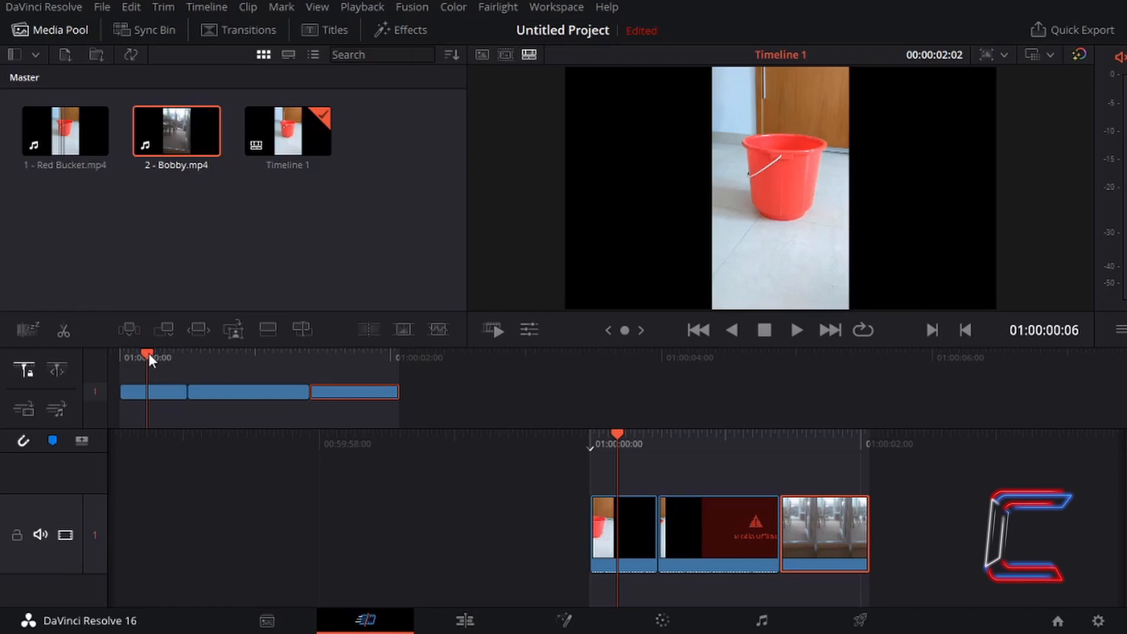
# Step: Move the timeline playhead to the third clip's start at 01:00:01:12 and place the marked source tape range on top there
pyautogui.moveTo(150, 354)
pyautogui.mouseDown()
pyautogui.moveTo(211, 359)
pyautogui.moveTo(153, 355)
pyautogui.mouseUp()
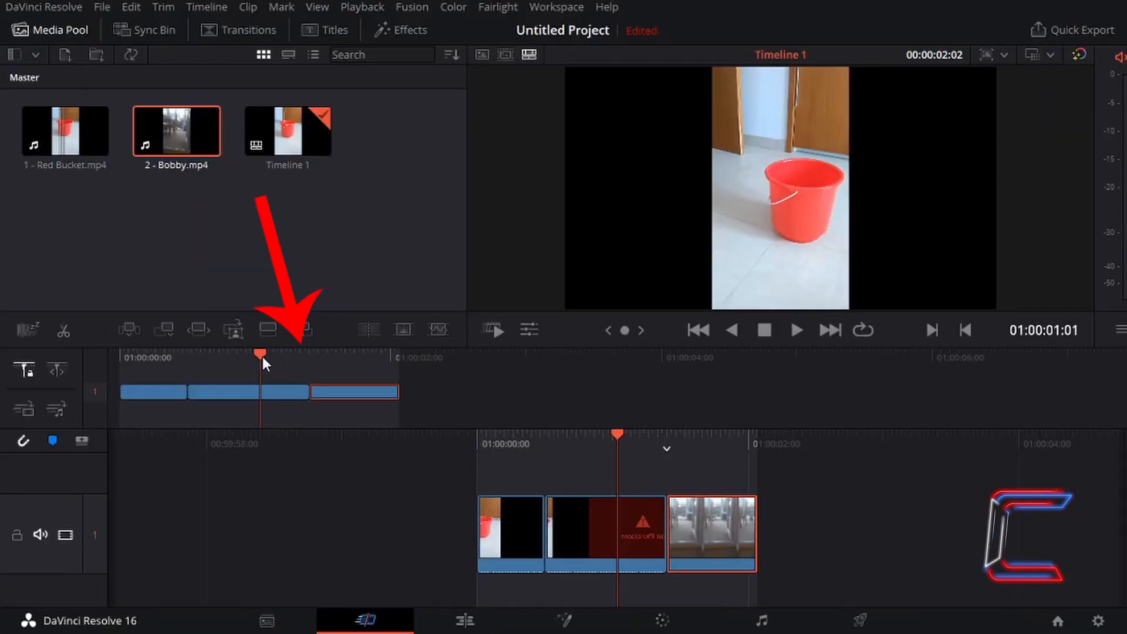
pyautogui.moveTo(262, 357); pyautogui.dragTo(309, 352)
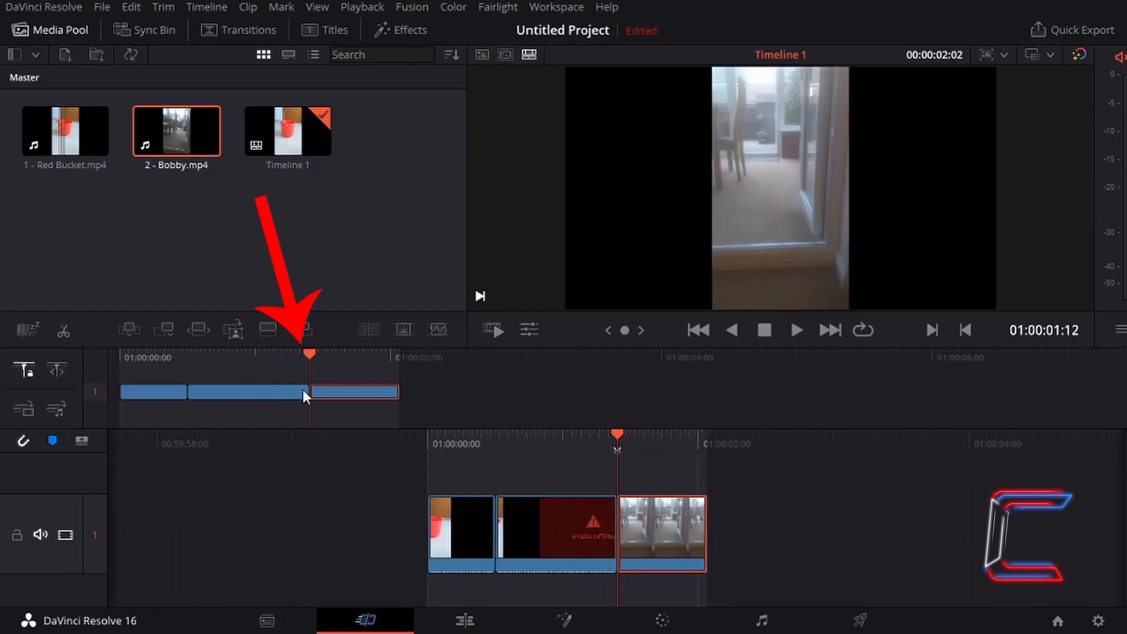
pyautogui.click(505, 54)
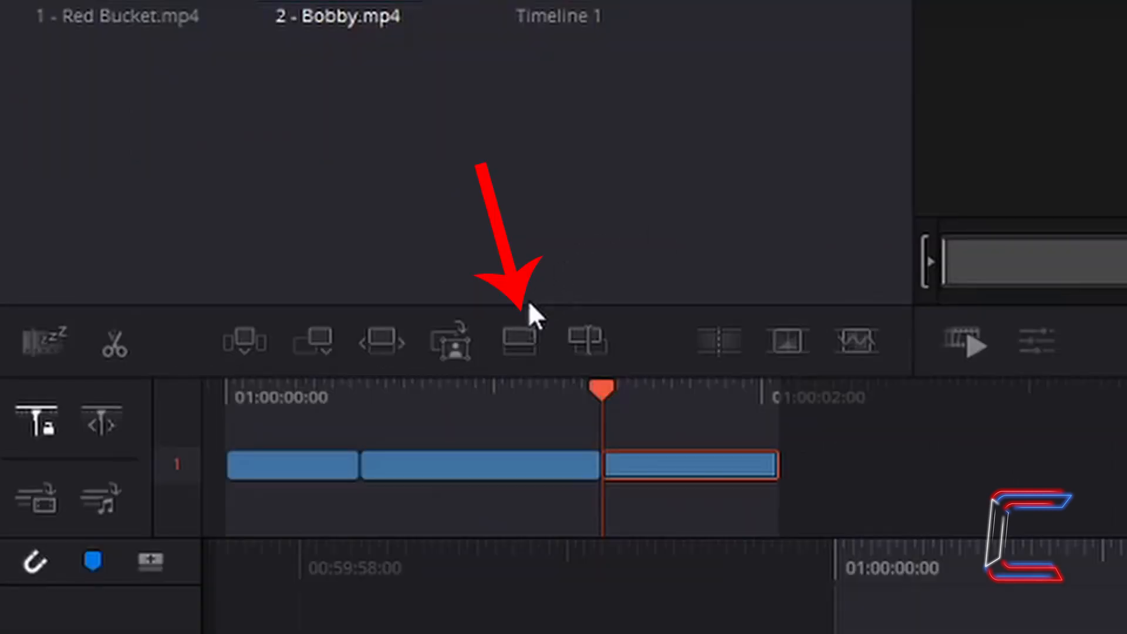
pyautogui.click(522, 336)
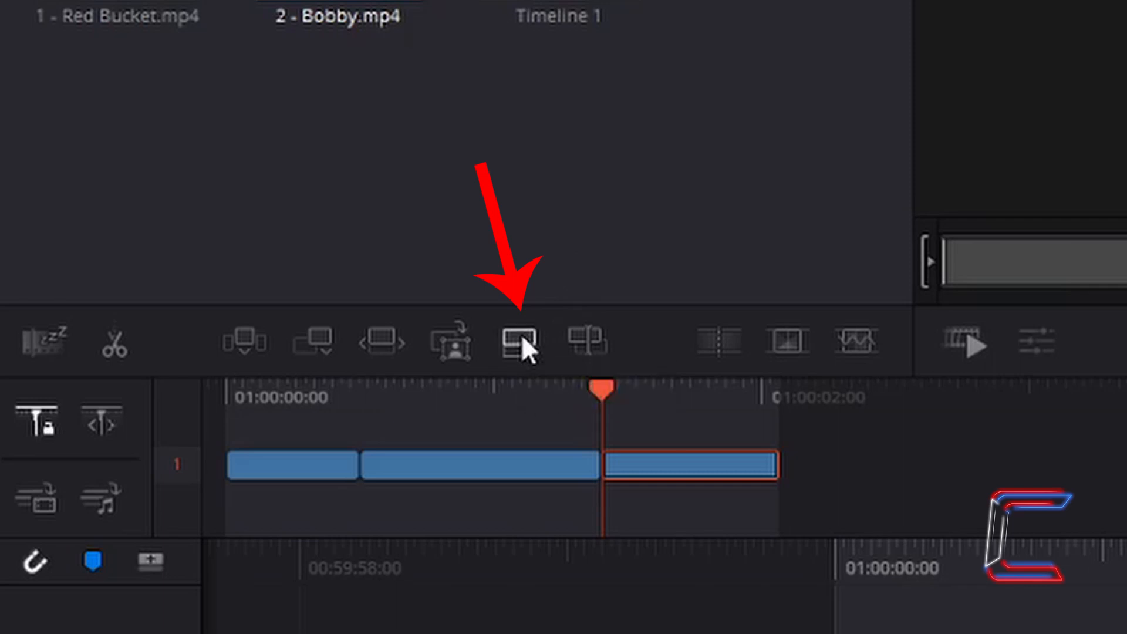